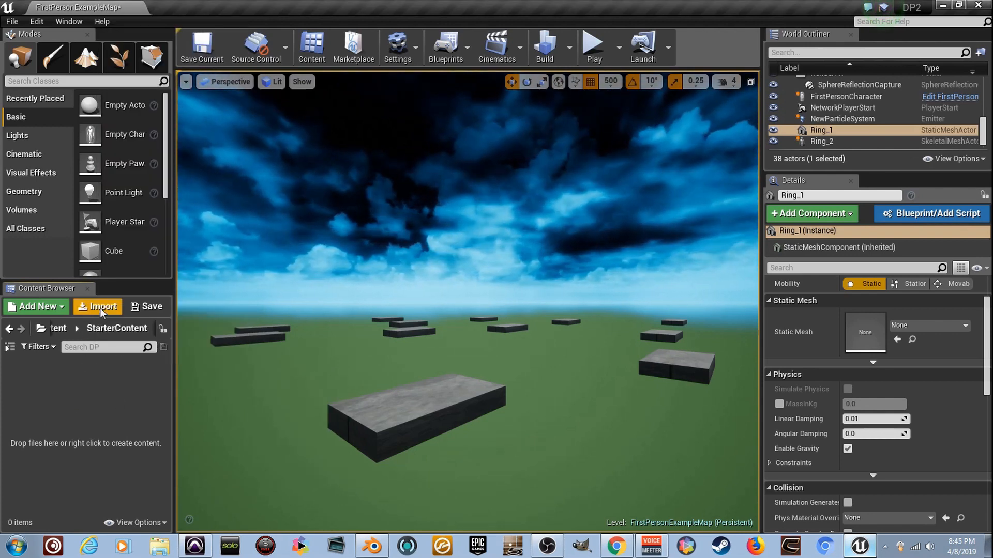
Import Ring.fbx into the DP folder as a static mesh with the default options and dismiss the message log.
{"action": "left_click", "coordinate": [99, 307]}
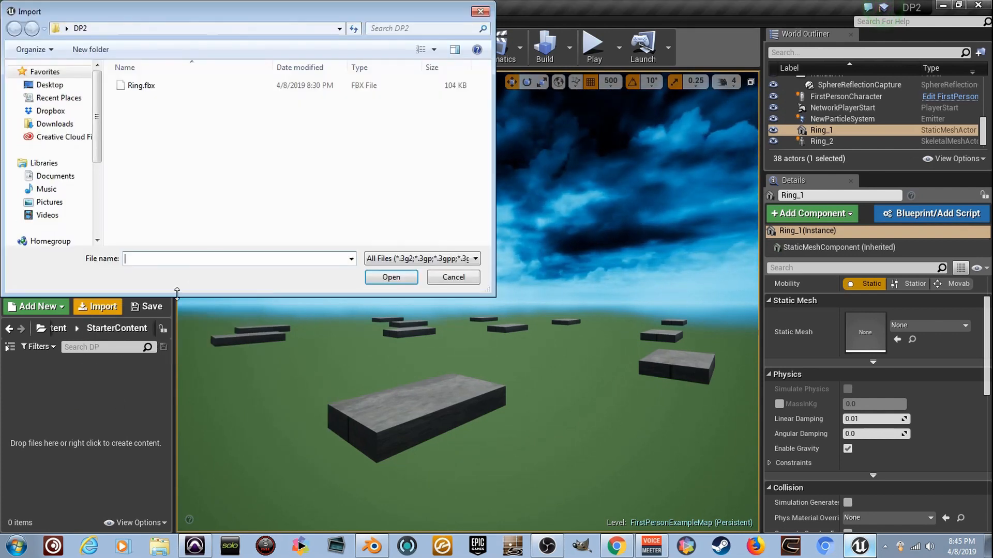
{"action": "double_click", "coordinate": [193, 89]}
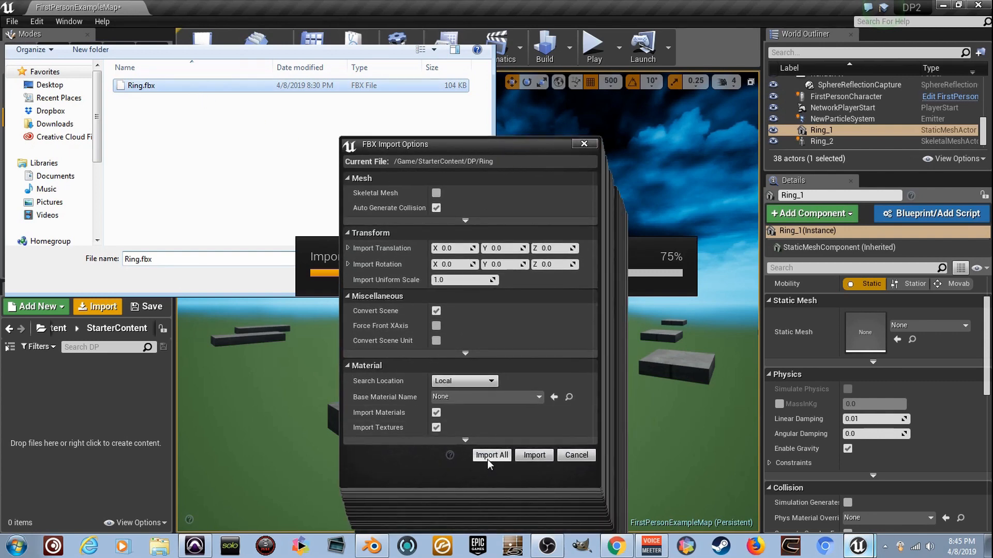
{"action": "left_click", "coordinate": [488, 455]}
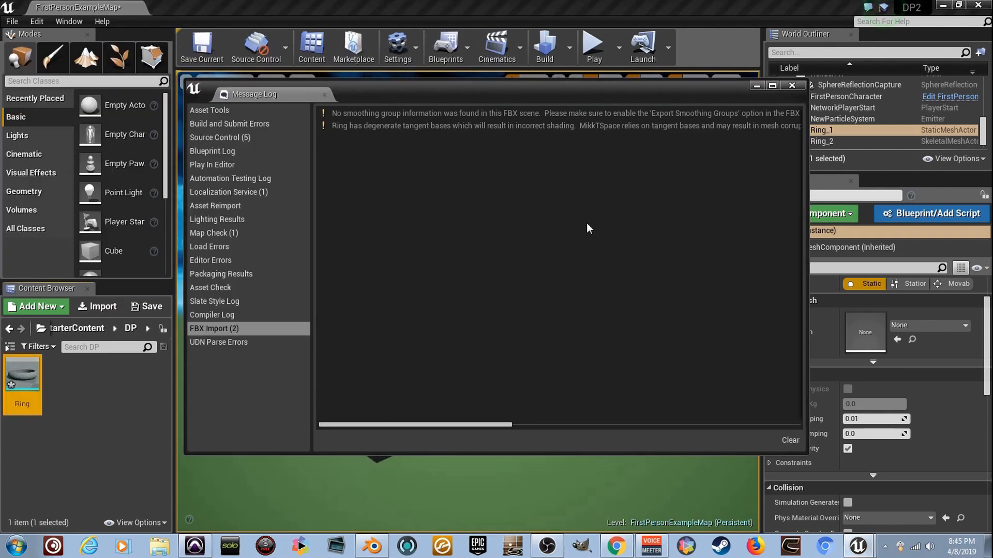
{"action": "left_click", "coordinate": [791, 86]}
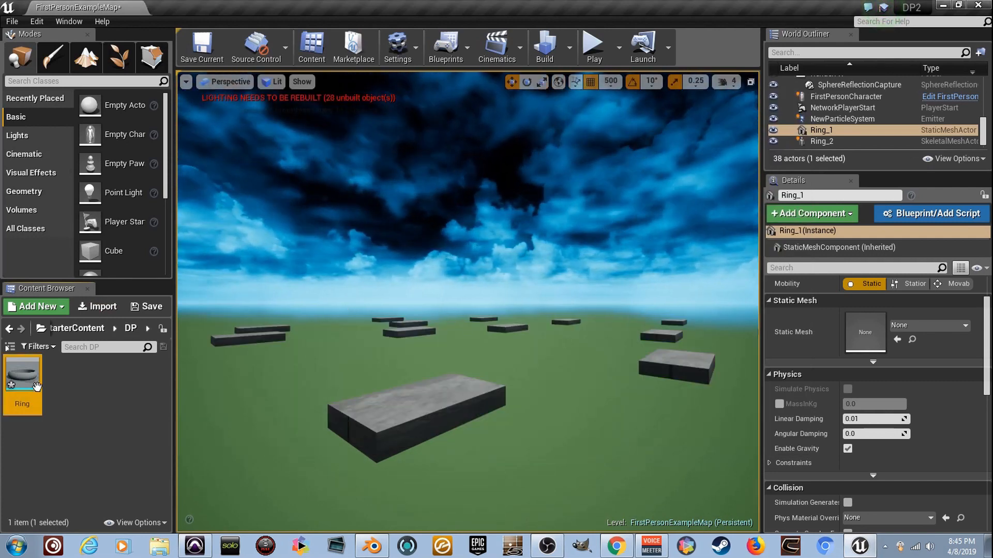
Place the imported Ring static mesh in the level near the stone platforms and frame it in the viewport.
{"action": "mouse_move", "coordinate": [22, 386]}
{"action": "left_mouse_down"}
{"action": "mouse_move", "coordinate": [339, 430]}
{"action": "mouse_move", "coordinate": [69, 404]}
{"action": "mouse_move", "coordinate": [18, 386]}
{"action": "left_mouse_up"}
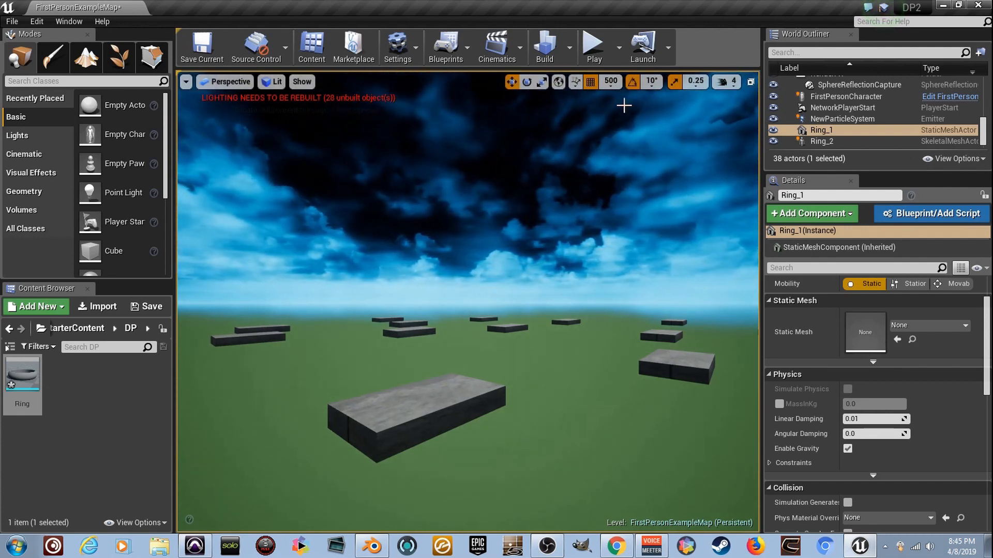
{"action": "left_click_drag", "start_coordinate": [10, 382], "coordinate": [387, 457]}
{"action": "key", "text": "f"}
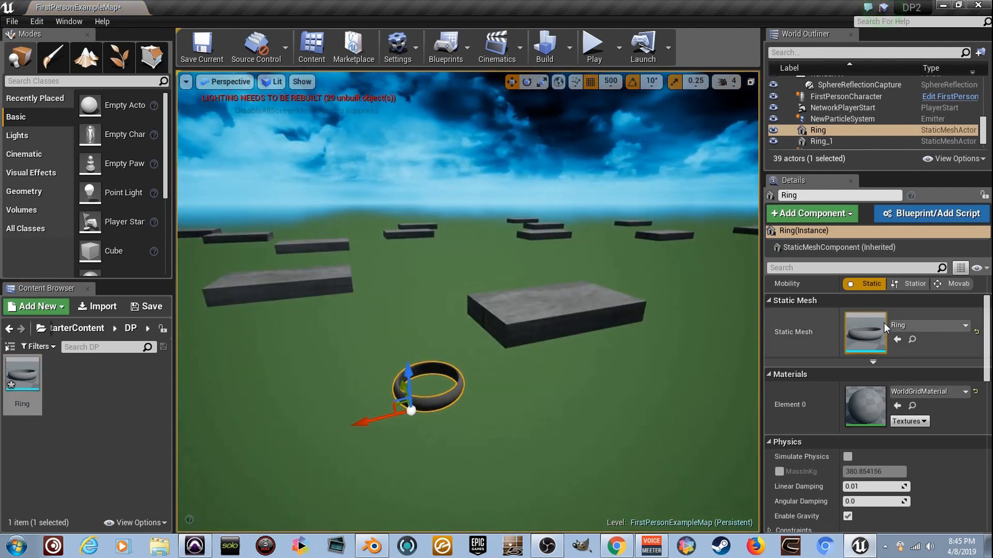
Set the placed ring's uniform scale to 30 on all three axes.
{"action": "left_click", "coordinate": [862, 328]}
{"action": "type", "text": "30"}
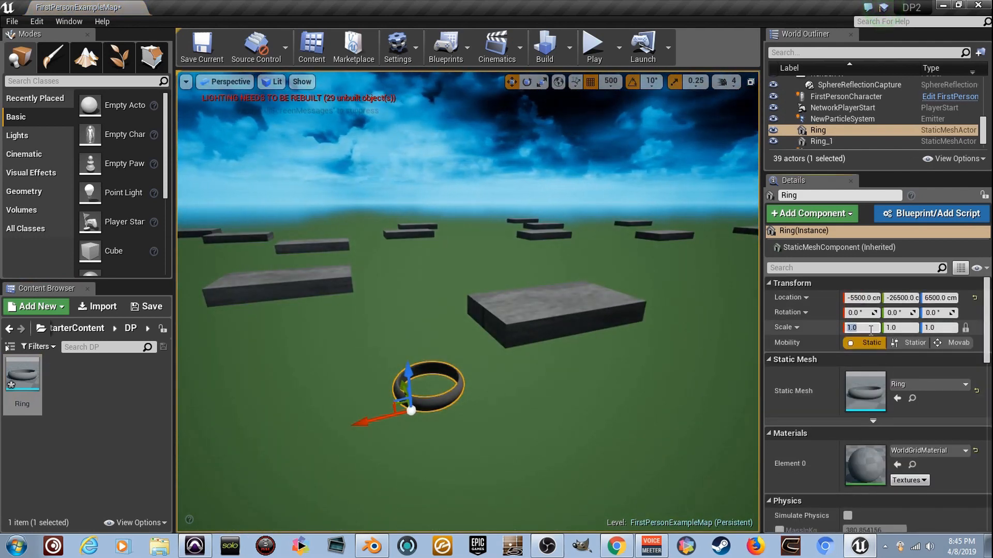
{"action": "key", "text": "Return"}
{"action": "right_click_drag", "start_coordinate": [538, 383], "coordinate": [461, 383]}
{"action": "key", "text": "s"}
{"action": "key", "text": "d"}
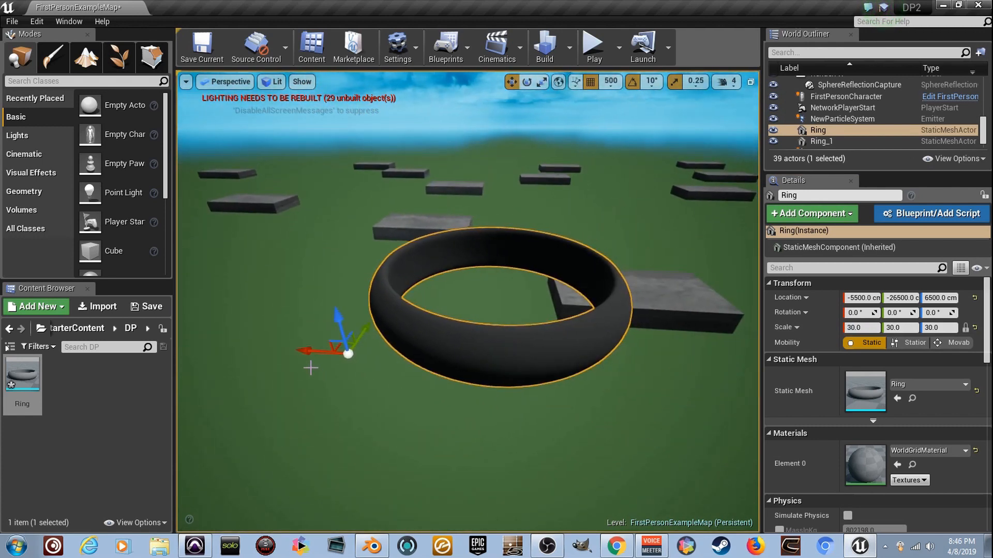
Move the enlarged ring along the Y axis to -27000 cm.
{"action": "left_click_drag", "start_coordinate": [314, 352], "coordinate": [370, 340]}
{"action": "key", "text": "w"}
{"action": "key", "text": "d"}
{"action": "right_click_drag", "start_coordinate": [370, 340], "coordinate": [563, 156]}
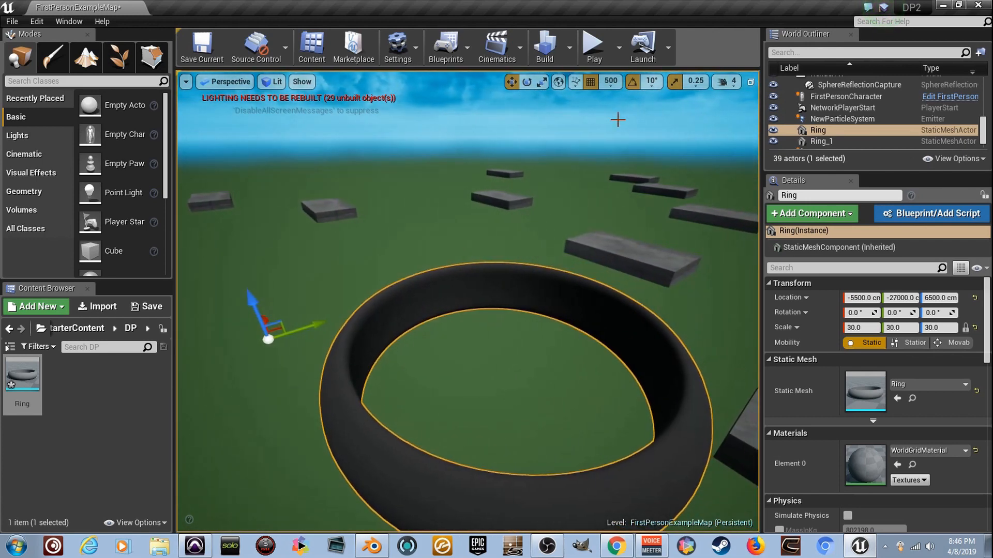
{"action": "right_click_drag", "start_coordinate": [419, 259], "coordinate": [418, 259]}
{"action": "key", "text": "s"}
{"action": "right_click_drag", "start_coordinate": [335, 312], "coordinate": [357, 312]}
Create a new material named Ring_M in the DP folder and apply it to the ring in the level.
{"action": "right_click", "coordinate": [82, 391]}
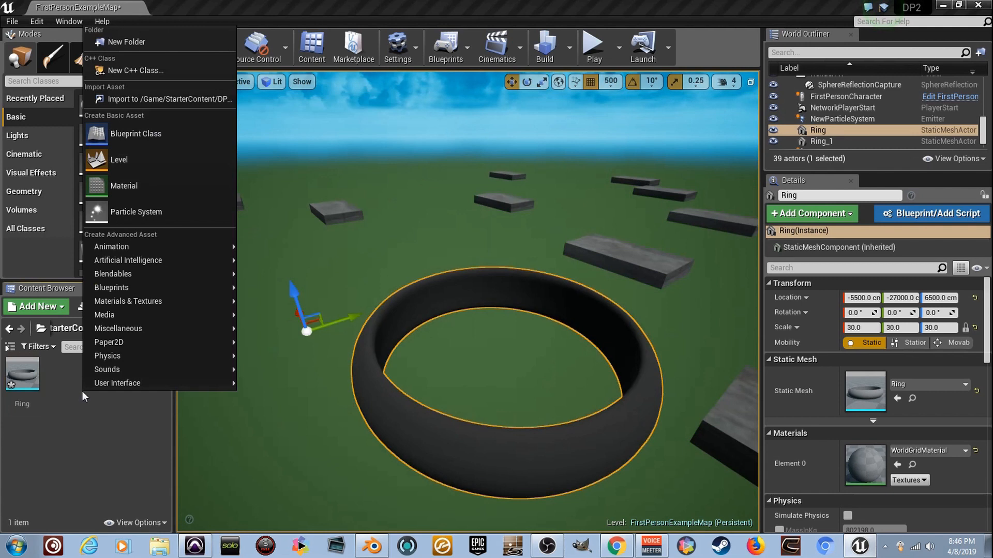
{"action": "left_click", "coordinate": [197, 175]}
{"action": "type", "text": "Ring_"}
{"action": "key", "text": "Return"}
{"action": "left_click_drag", "start_coordinate": [61, 374], "coordinate": [415, 428]}
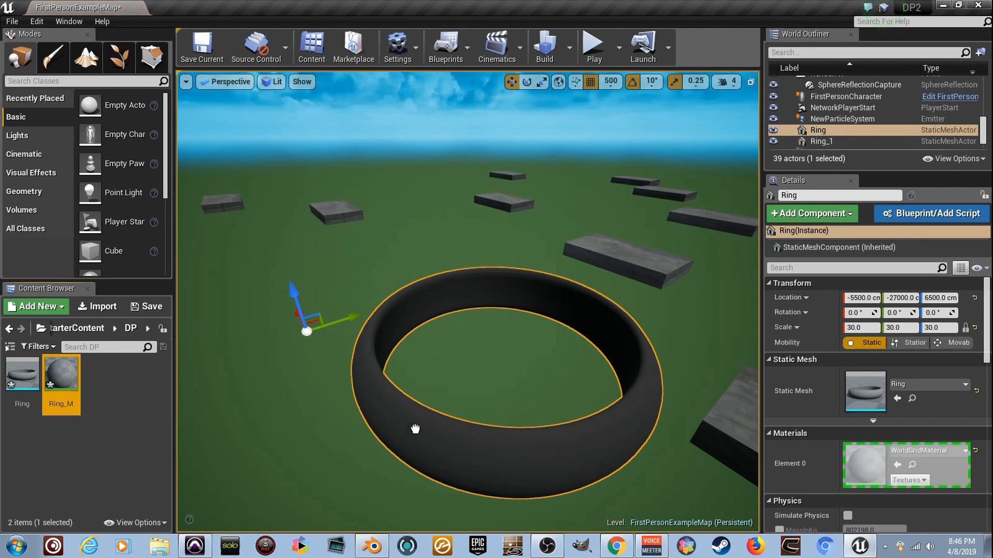
In Ring_M, feed Base Color from a new Constant3Vector coloured bright pink with R 1.0, G 0.0, B 0.493.
{"action": "double_click", "coordinate": [63, 393]}
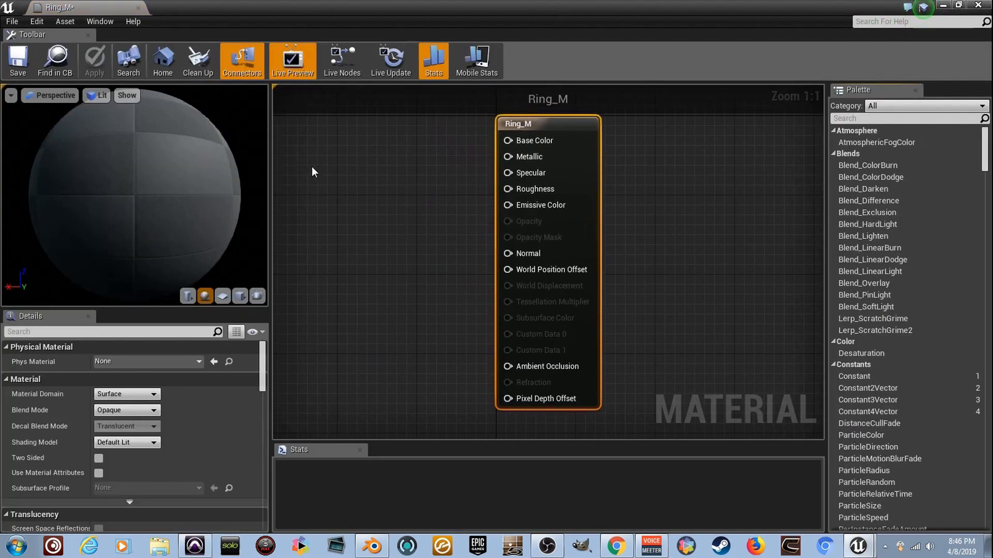
{"action": "left_click", "coordinate": [350, 157]}
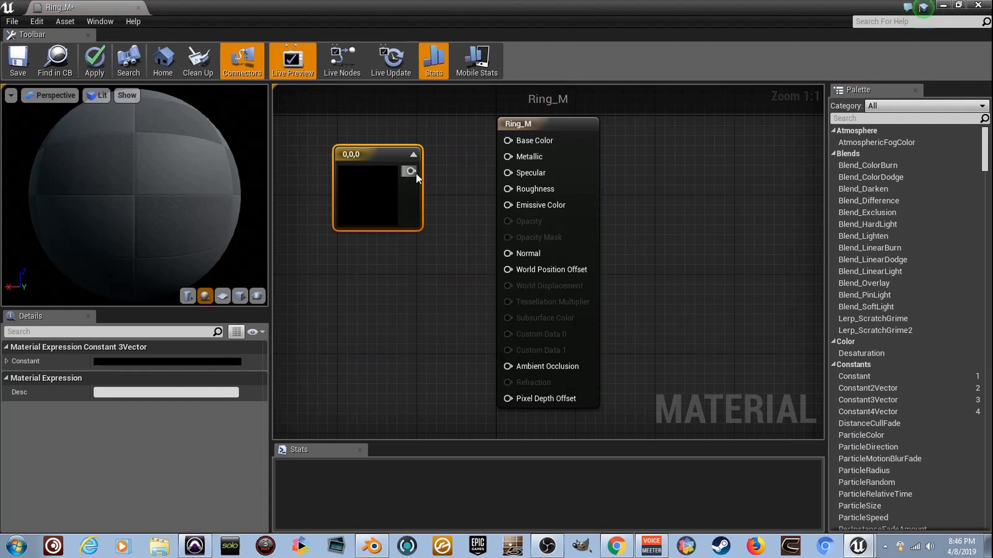
{"action": "left_click_drag", "start_coordinate": [411, 171], "coordinate": [508, 141]}
{"action": "double_click", "coordinate": [392, 198]}
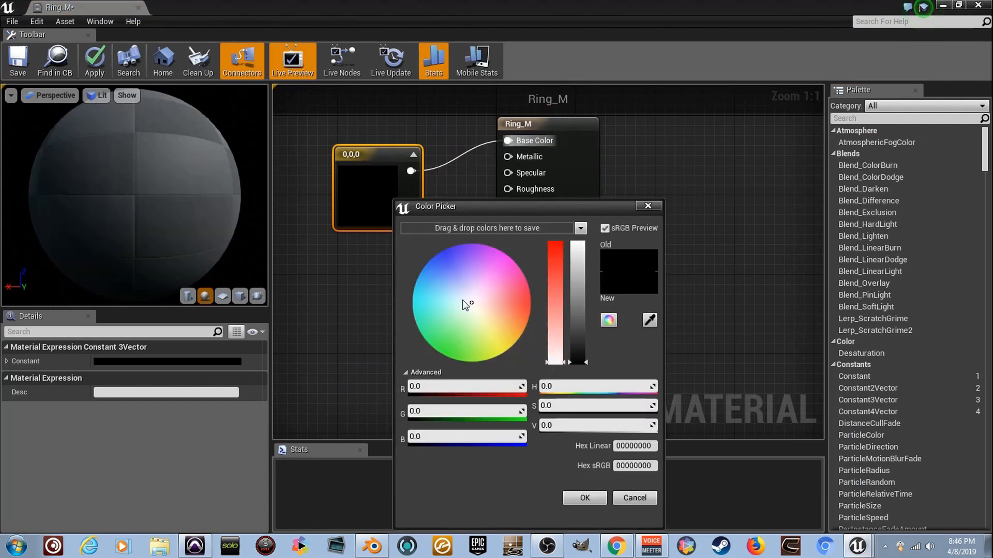
{"action": "left_click", "coordinate": [523, 273]}
{"action": "left_click_drag", "start_coordinate": [576, 318], "coordinate": [578, 242]}
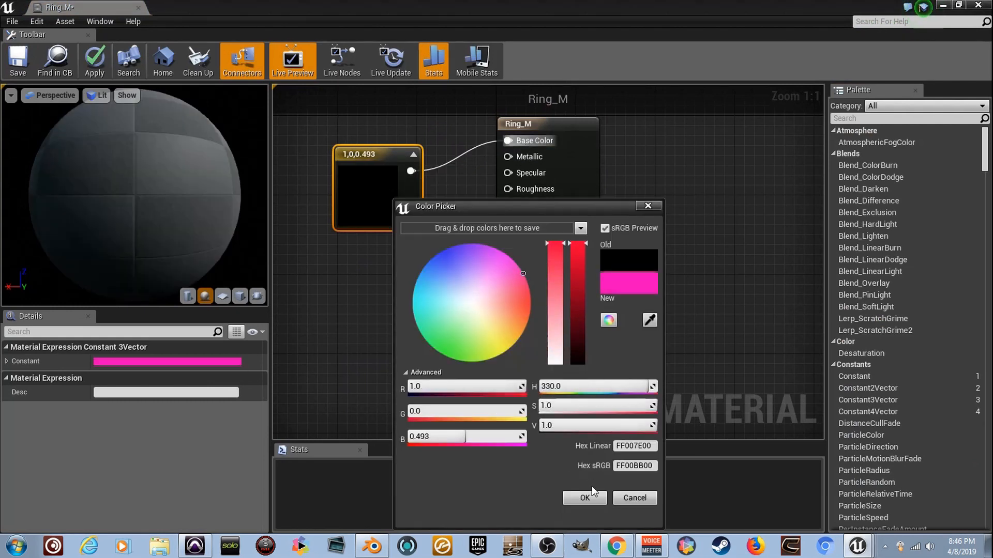
{"action": "left_click", "coordinate": [593, 494]}
Add a Constant node, connect it to Metallic and set its value to 0.9.
{"action": "left_click", "coordinate": [381, 256]}
{"action": "left_click_drag", "start_coordinate": [406, 283], "coordinate": [508, 156]}
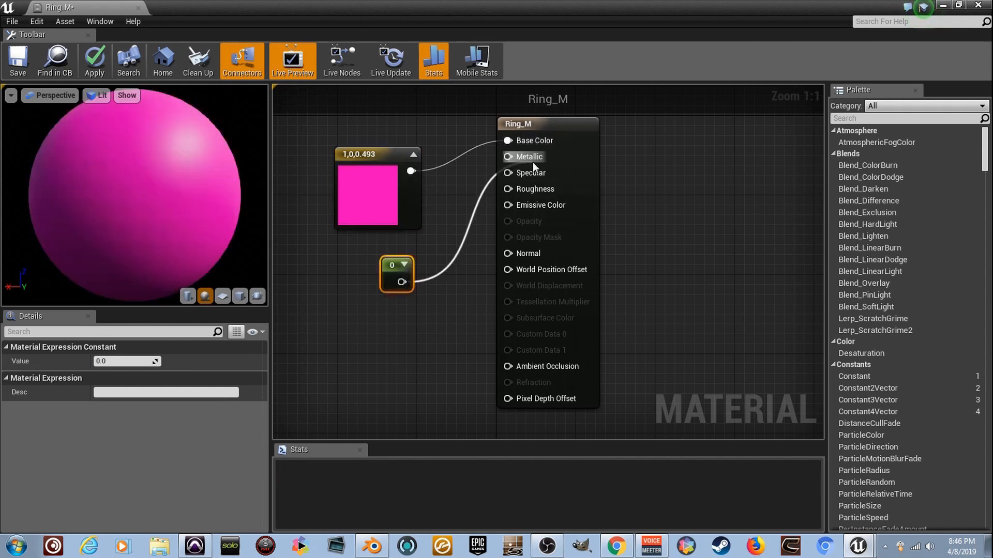
{"action": "left_click", "coordinate": [147, 360]}
{"action": "type", "text": ".9"}
{"action": "key", "text": "Return"}
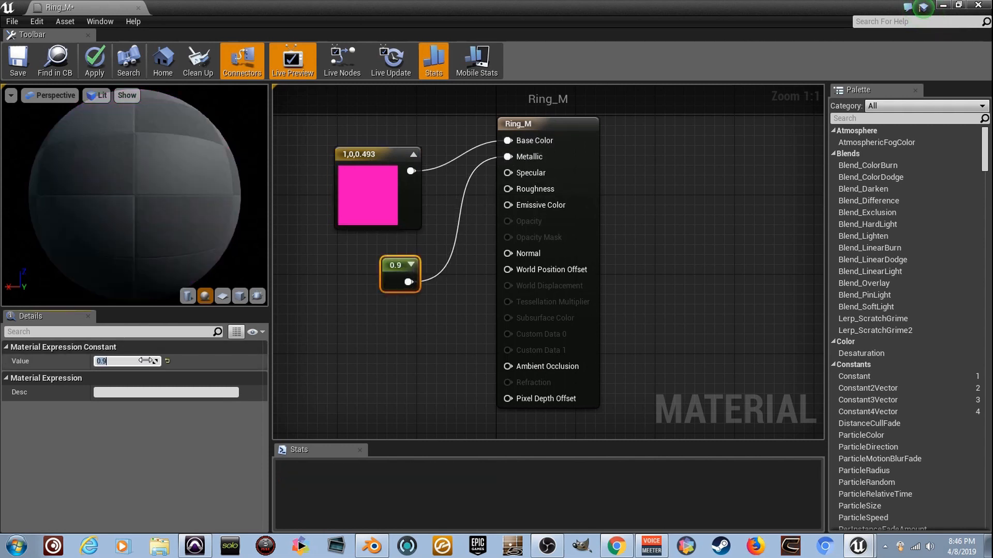
Add a second Constant node, connect it to Roughness and set its value to 0.15.
{"action": "left_click", "coordinate": [354, 348]}
{"action": "left_click", "coordinate": [389, 319]}
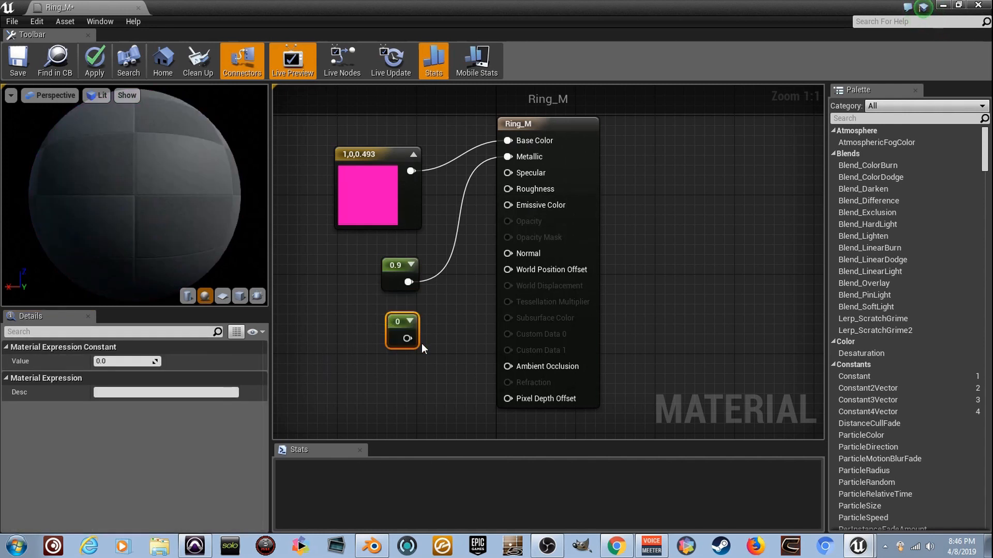
{"action": "left_click_drag", "start_coordinate": [407, 339], "coordinate": [535, 189]}
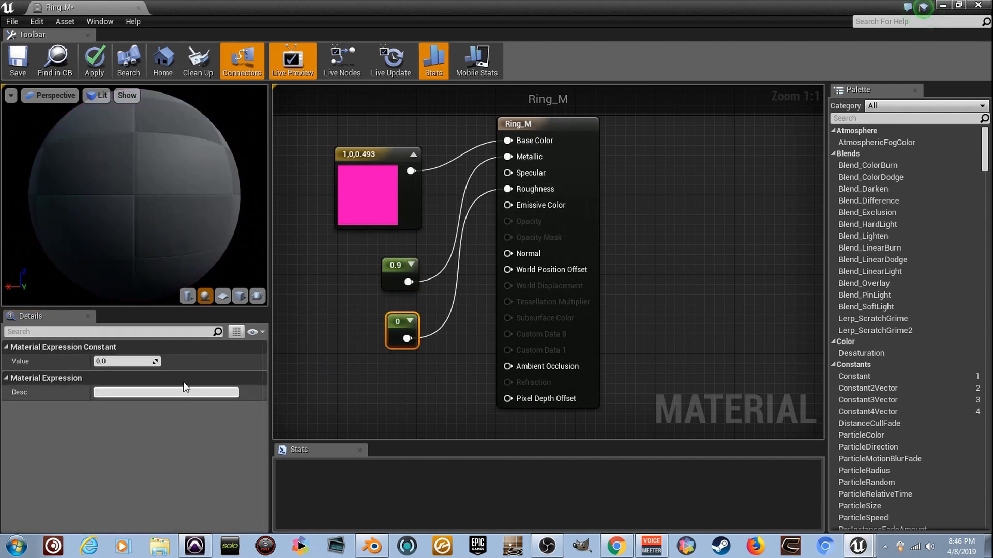
{"action": "left_click", "coordinate": [137, 362]}
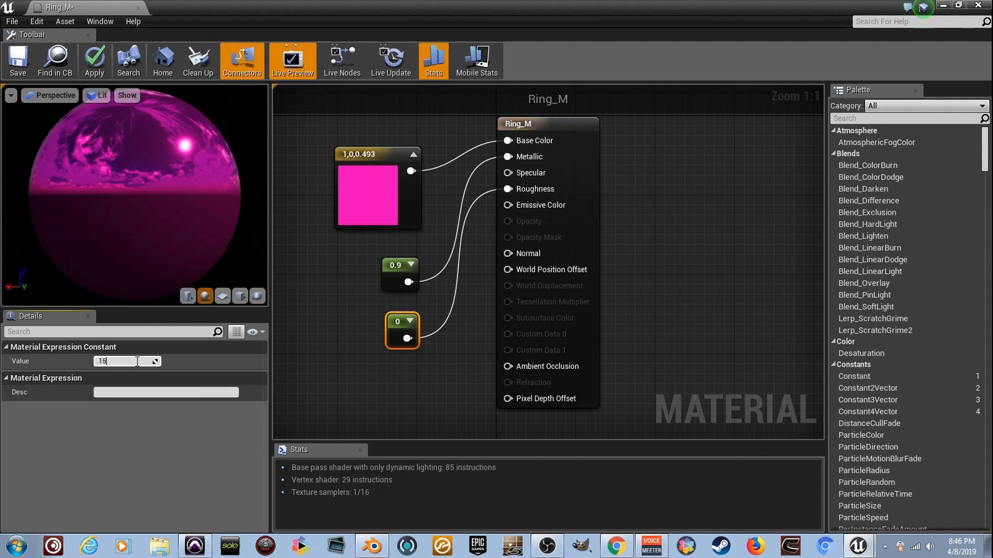
{"action": "type", "text": ".15"}
{"action": "key", "text": "Return"}
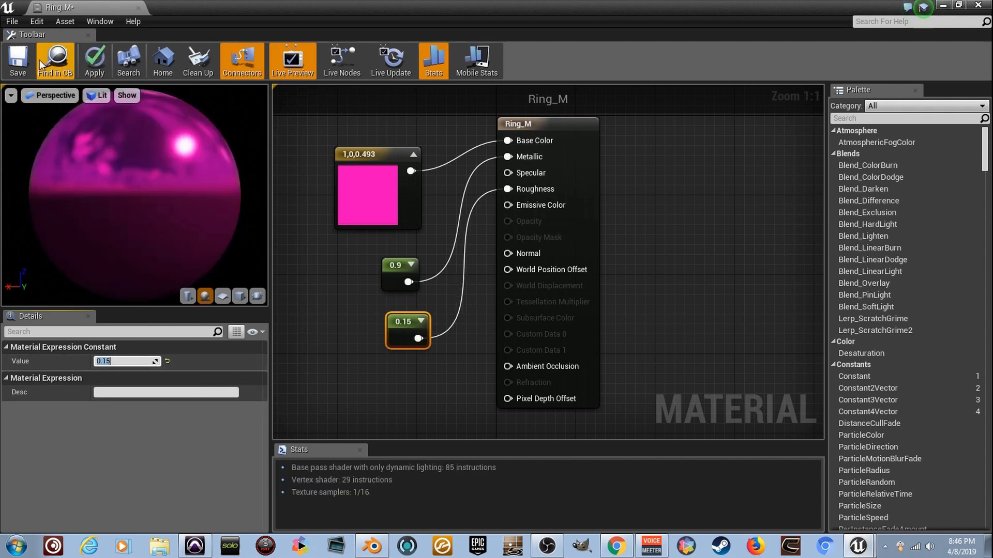
Save the Ring_M material, close its editor and view the ring in the level.
{"action": "left_click", "coordinate": [18, 59]}
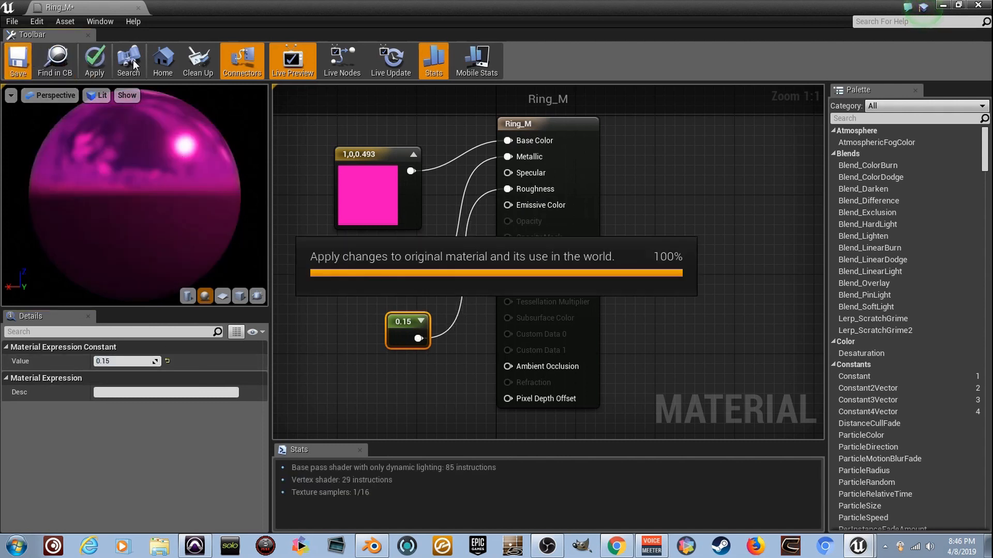
{"action": "left_click", "coordinate": [139, 8]}
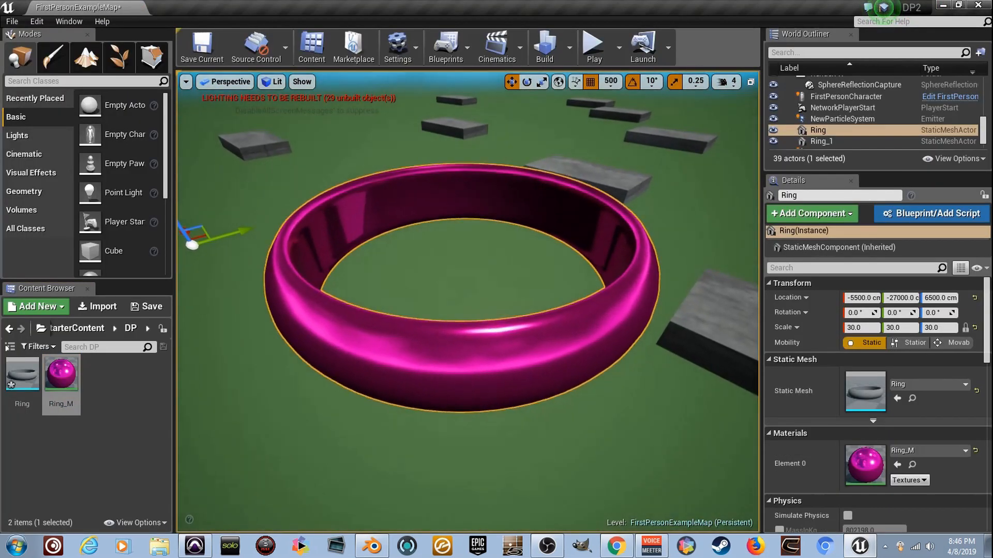
{"action": "right_click_drag", "start_coordinate": [468, 302], "coordinate": [401, 286]}
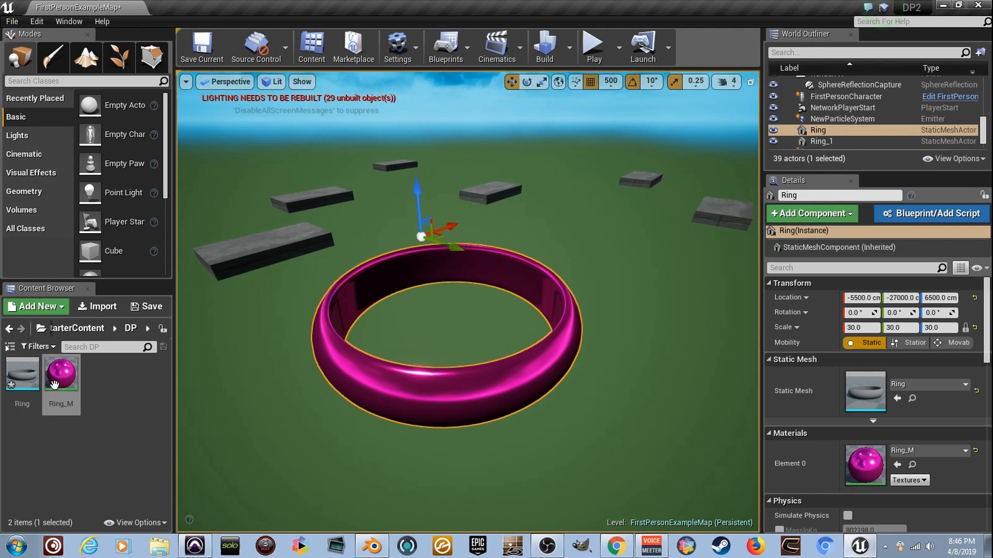
{"action": "right_click_drag", "start_coordinate": [322, 305], "coordinate": [309, 359]}
Rename the Ring static mesh asset as Ring_1.
{"action": "right_click", "coordinate": [32, 389]}
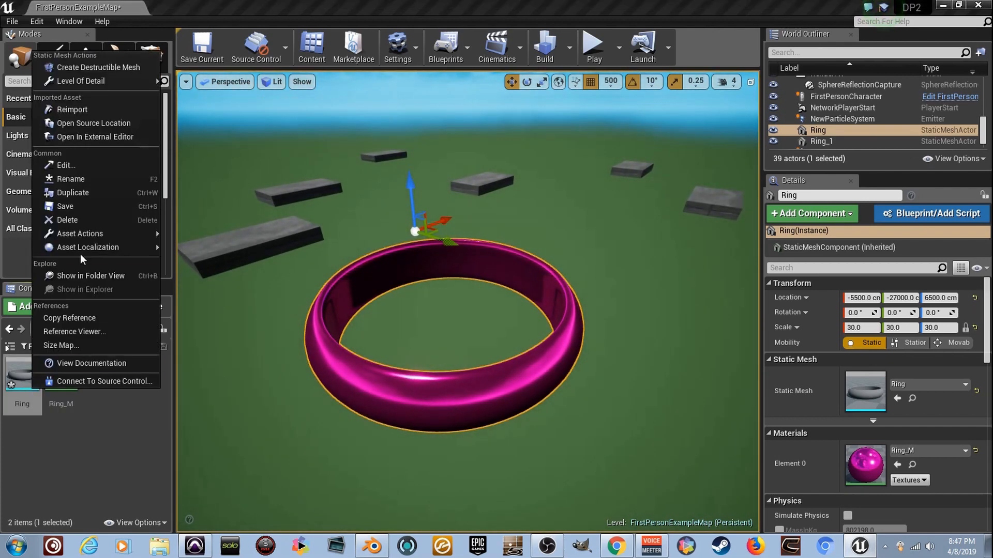
{"action": "left_click", "coordinate": [135, 184]}
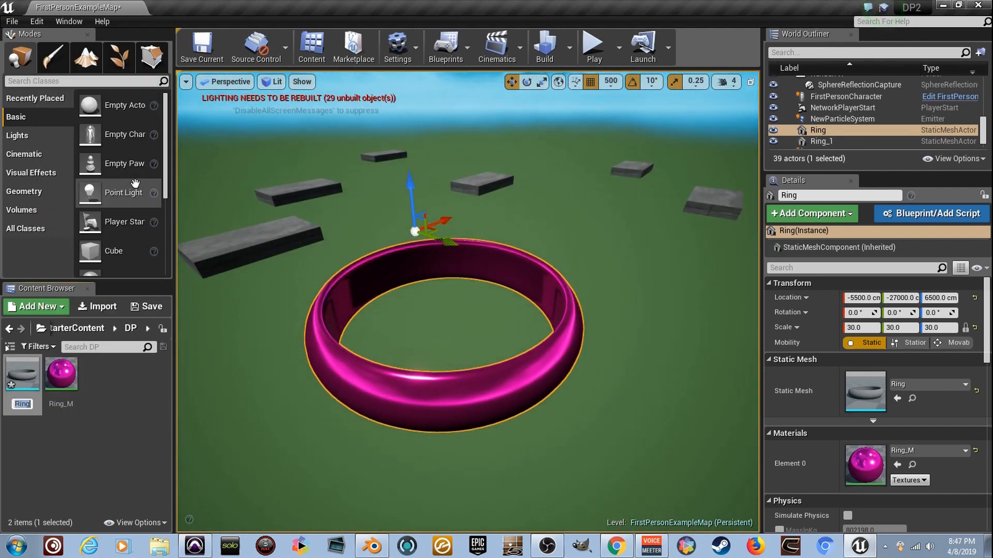
{"action": "type", "text": "_1"}
{"action": "key", "text": "Return"}
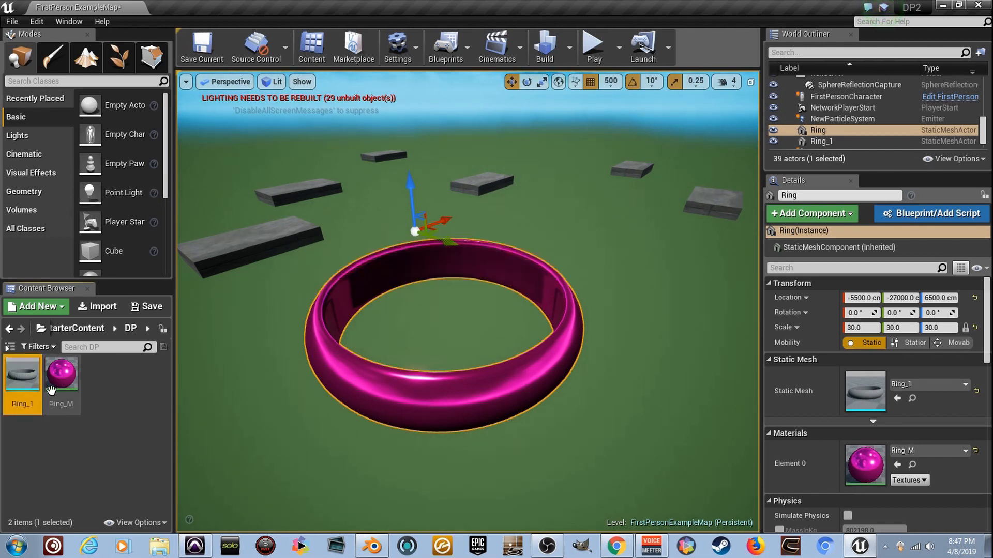
Import Ring.fbx again with the Skeletal Mesh option enabled and dismiss the message log.
{"action": "left_click", "coordinate": [103, 307]}
{"action": "double_click", "coordinate": [222, 87]}
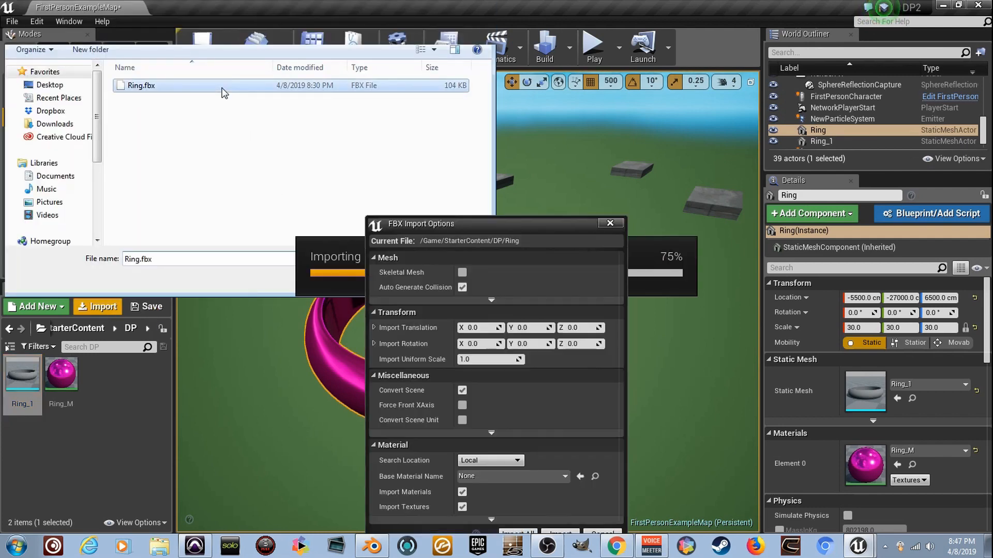
{"action": "left_click", "coordinate": [462, 274]}
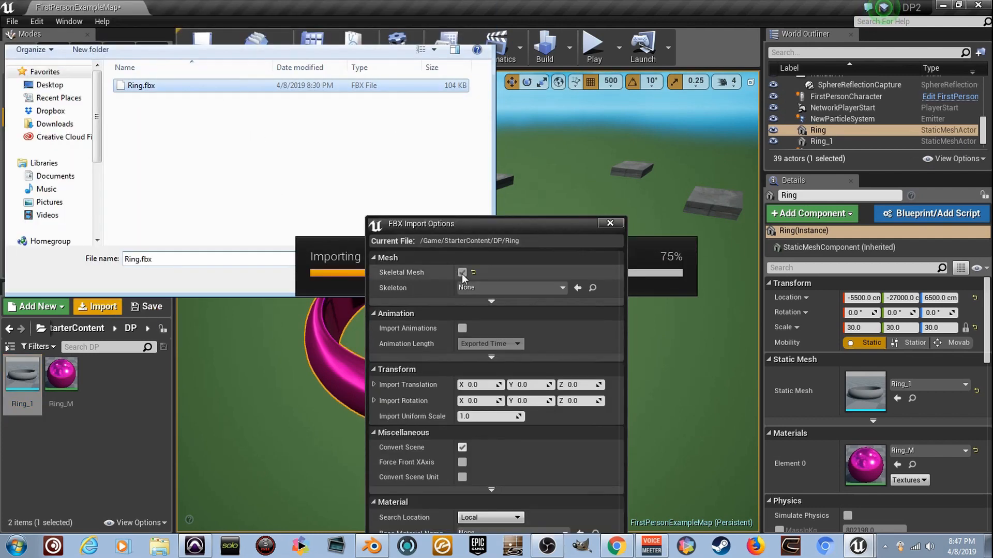
{"action": "left_click_drag", "start_coordinate": [498, 227], "coordinate": [470, 105]}
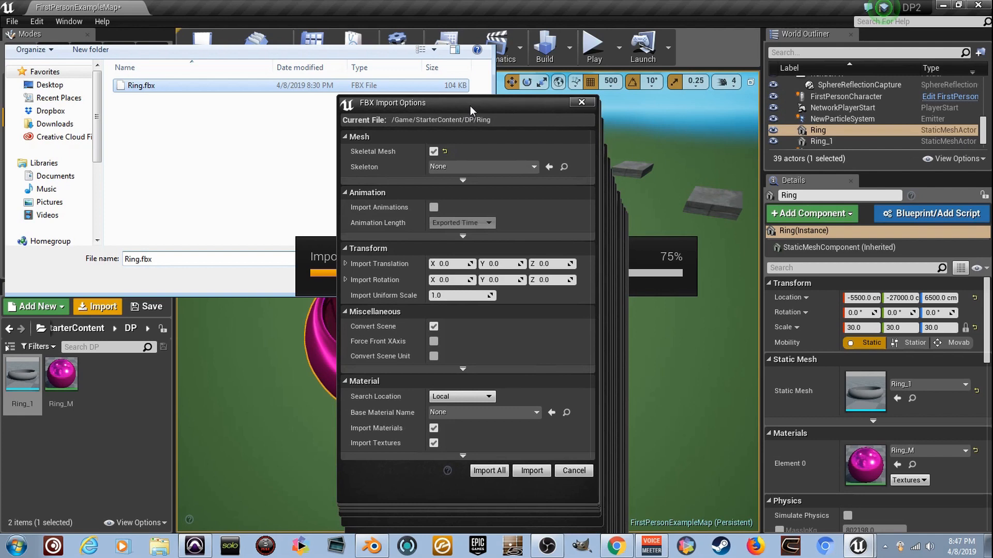
{"action": "left_click", "coordinate": [489, 470]}
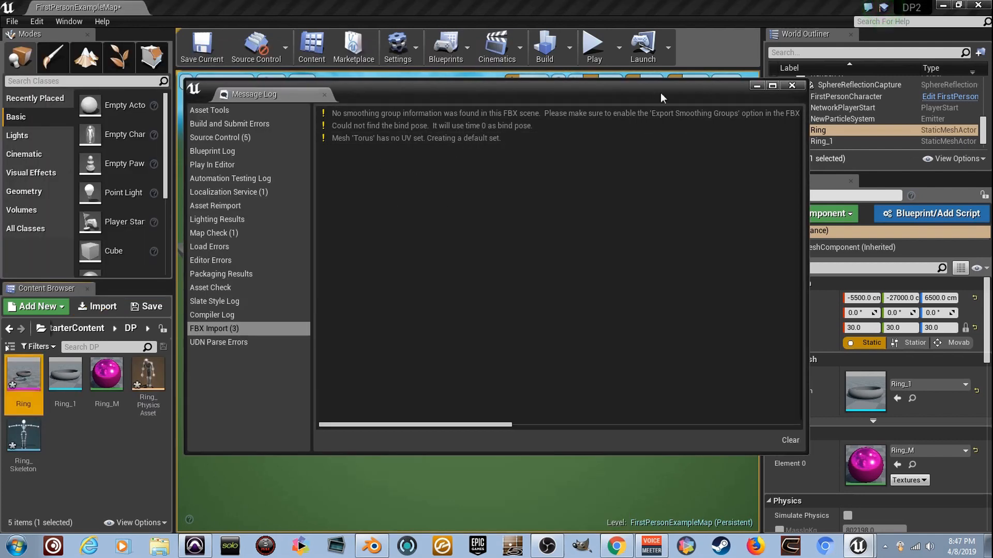
{"action": "left_click", "coordinate": [798, 85]}
Rename the imported Ring skeletal mesh asset as Ring_2.
{"action": "right_click", "coordinate": [25, 390]}
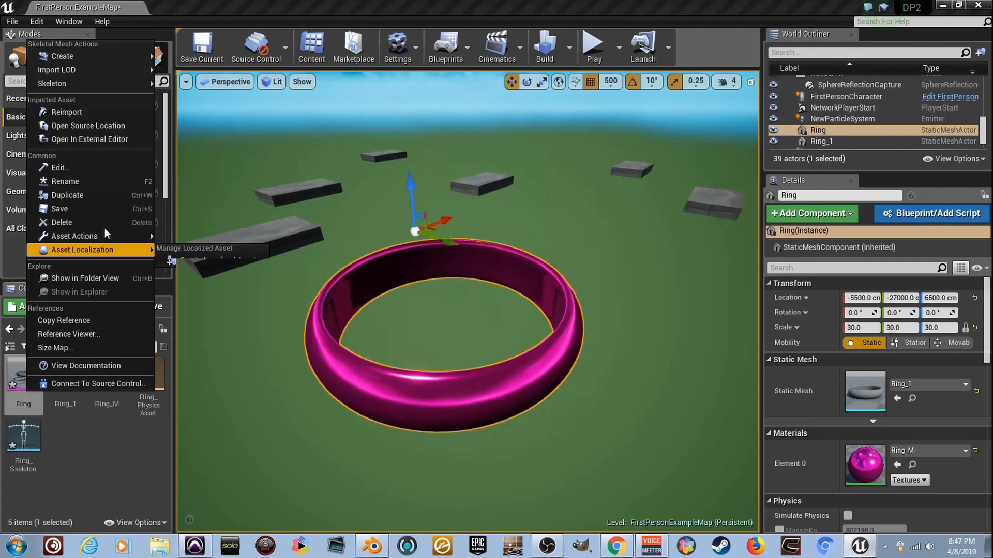
{"action": "left_click", "coordinate": [129, 183]}
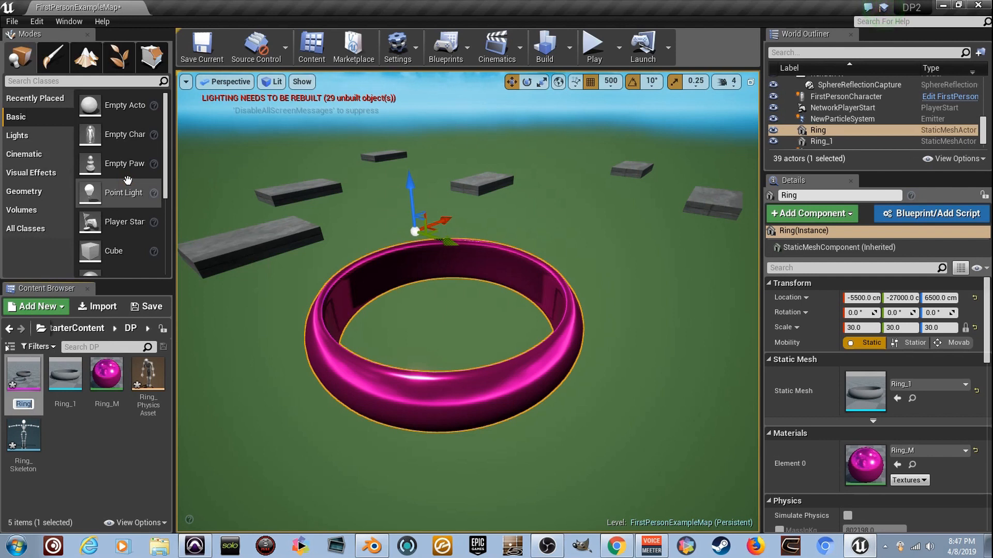
{"action": "type", "text": "_2"}
{"action": "key", "text": "Return"}
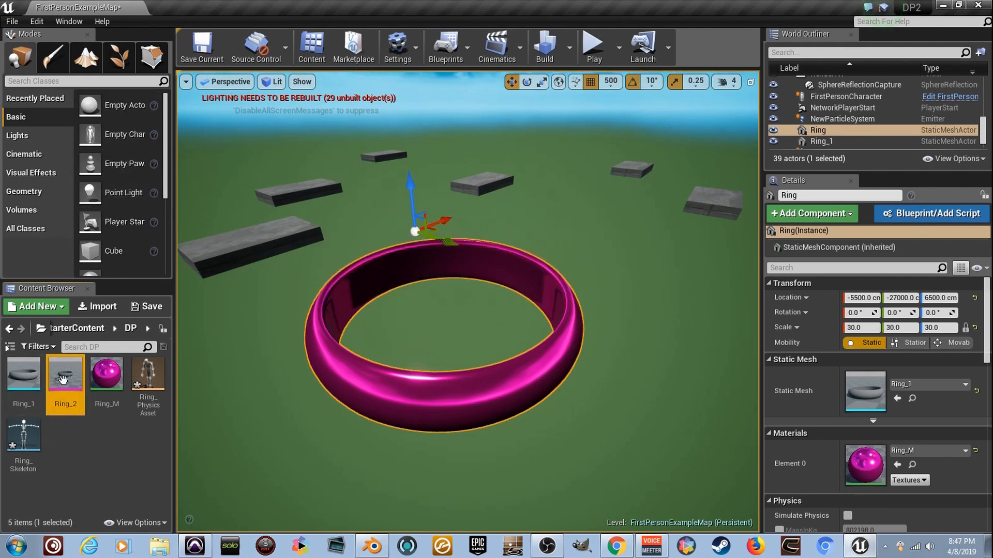
Place the Ring_2 skeletal mesh in the level by the pink ring.
{"action": "left_click_drag", "start_coordinate": [74, 382], "coordinate": [403, 313]}
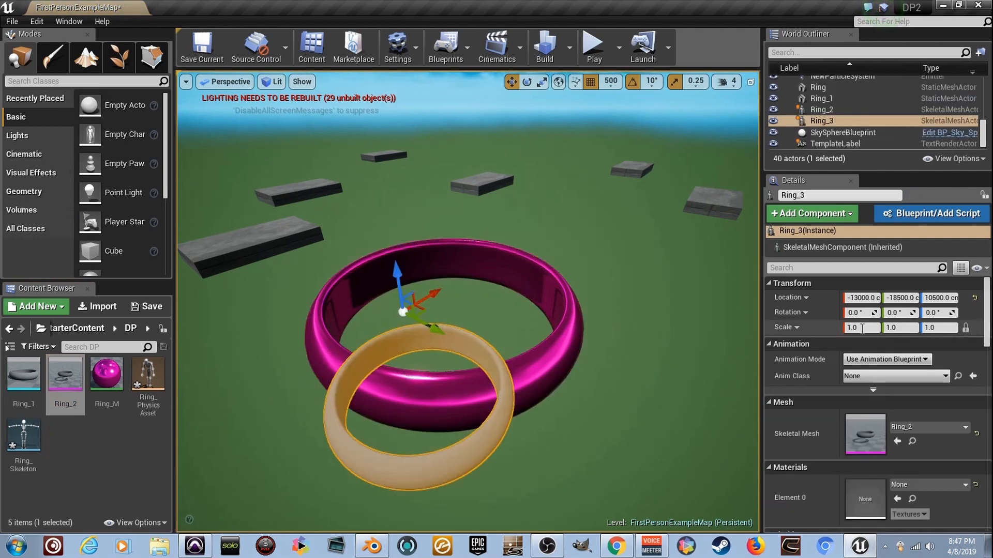
Set Ring_3's scale to 30 on all axes and move it horizontally to about X -5500, Y -29000 cm.
{"action": "type", "text": "30"}
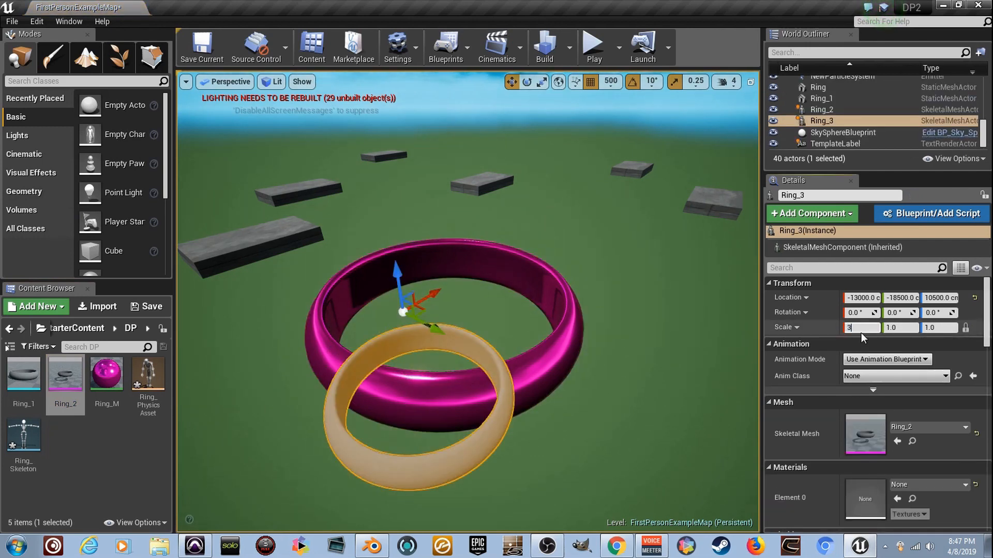
{"action": "key", "text": "Return"}
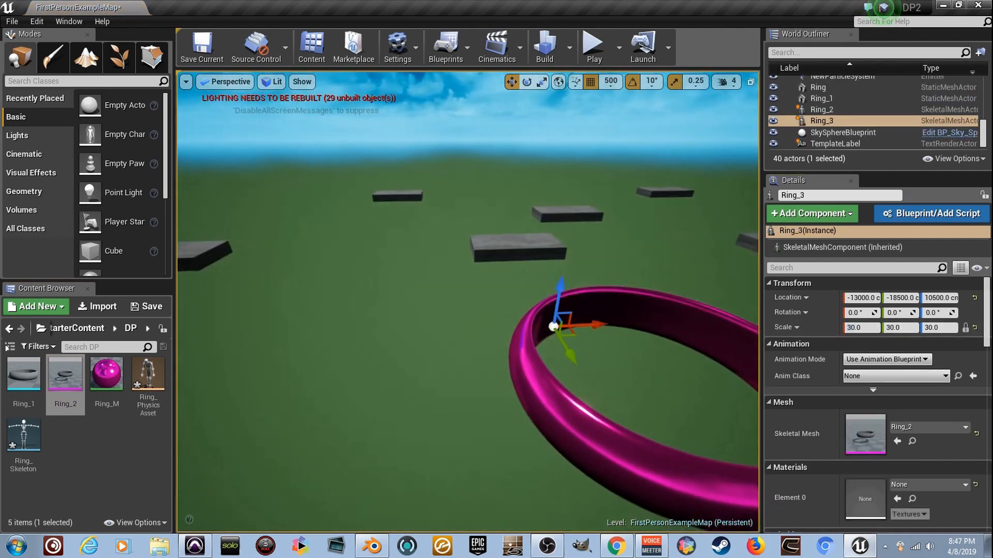
{"action": "right_click_drag", "start_coordinate": [468, 301], "coordinate": [380, 298]}
{"action": "left_click_drag", "start_coordinate": [391, 279], "coordinate": [620, 246]}
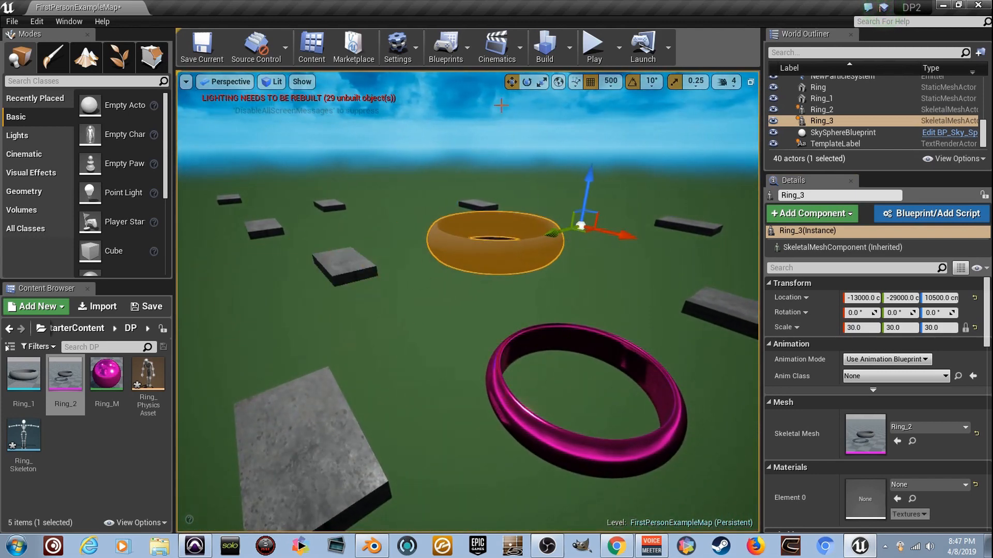
{"action": "left_click_drag", "start_coordinate": [622, 238], "coordinate": [659, 242]}
{"action": "right_click_drag", "start_coordinate": [659, 242], "coordinate": [443, 241]}
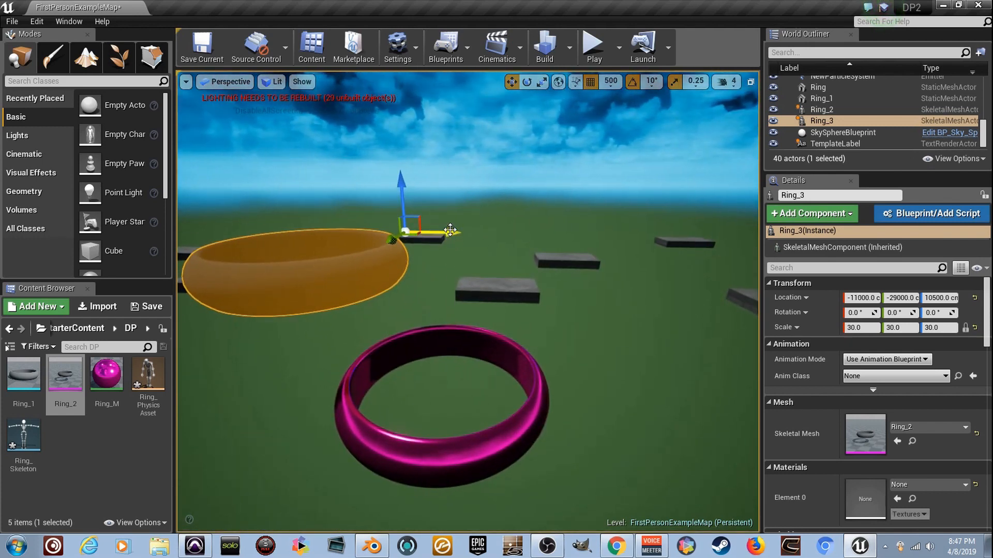
{"action": "left_click_drag", "start_coordinate": [450, 230], "coordinate": [559, 231]}
{"action": "mouse_move", "coordinate": [560, 231]}
{"action": "right_mouse_down"}
{"action": "mouse_move", "coordinate": [564, 206]}
{"action": "mouse_move", "coordinate": [560, 219]}
{"action": "right_mouse_up"}
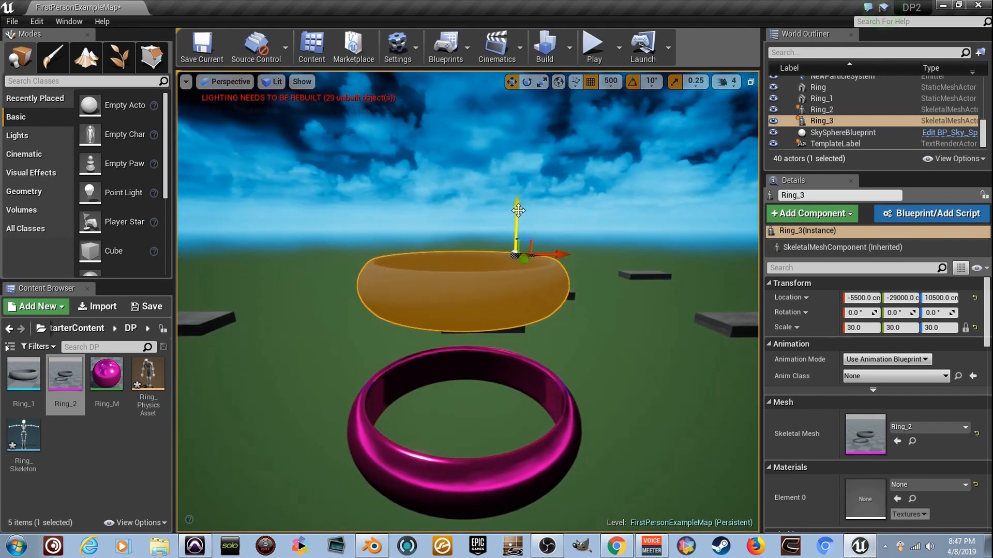
Lower Ring_3 and shift it over the pink ring, to about Y -27000, Z 6500 cm.
{"action": "left_click_drag", "start_coordinate": [518, 210], "coordinate": [515, 318]}
{"action": "right_click_drag", "start_coordinate": [515, 318], "coordinate": [456, 294]}
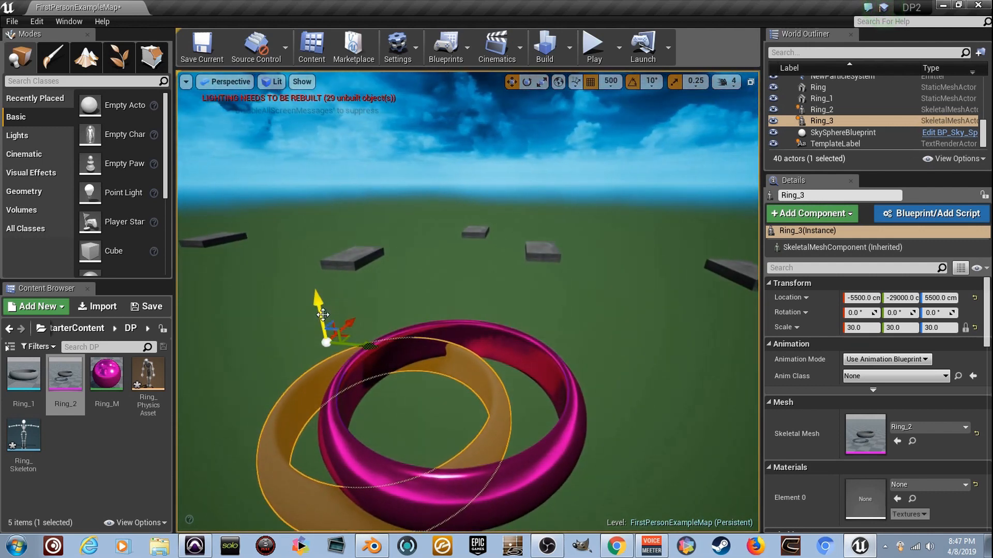
{"action": "left_click_drag", "start_coordinate": [322, 314], "coordinate": [321, 303]}
{"action": "left_click_drag", "start_coordinate": [382, 341], "coordinate": [414, 329]}
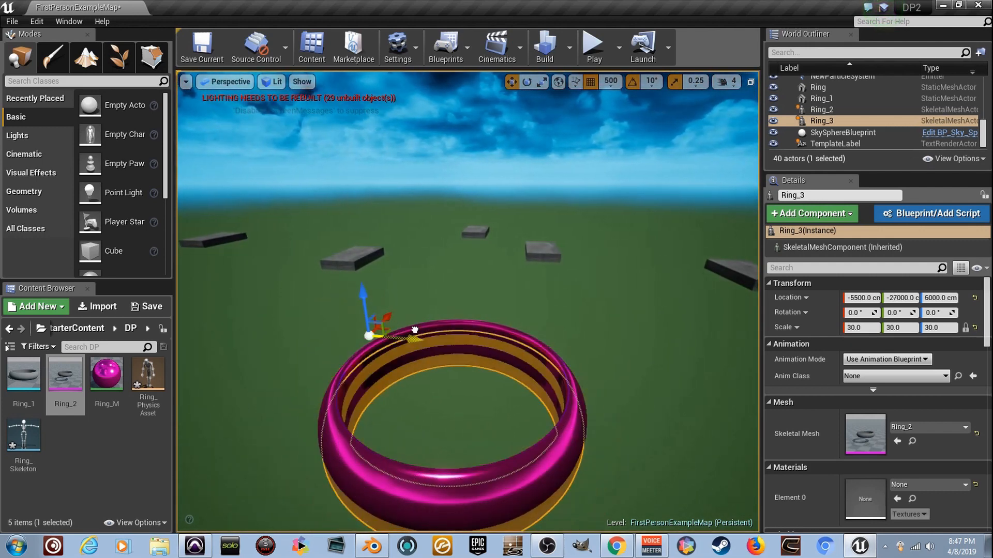
{"action": "left_click_drag", "start_coordinate": [365, 294], "coordinate": [363, 284]}
{"action": "right_click_drag", "start_coordinate": [363, 290], "coordinate": [332, 297]}
Create a new material named T in the DP folder.
{"action": "right_click", "coordinate": [97, 444]}
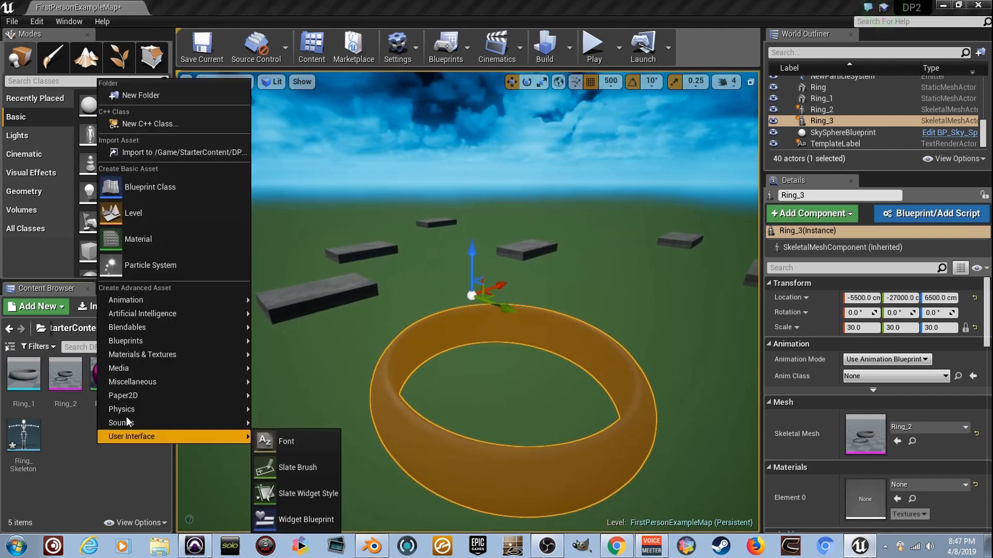
{"action": "left_click", "coordinate": [172, 228]}
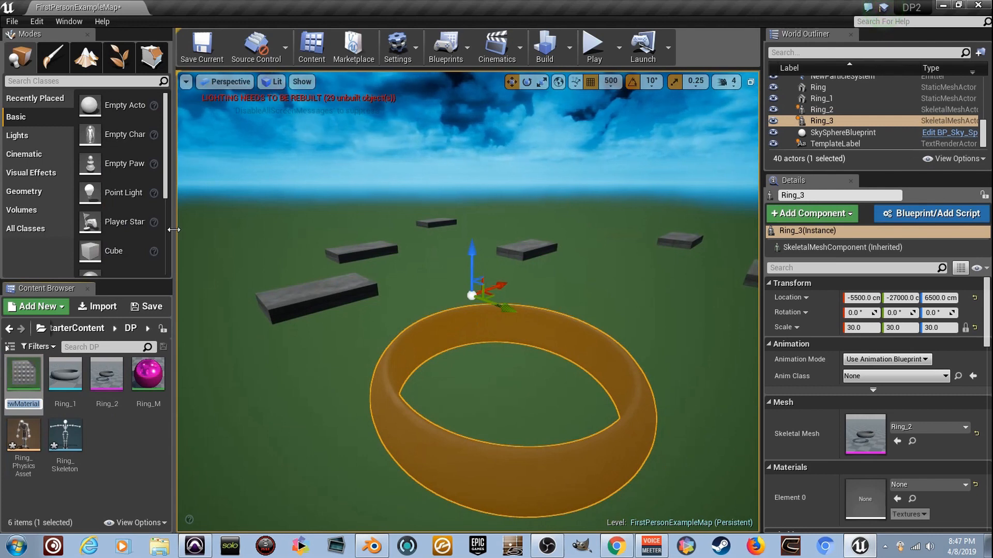
{"action": "type", "text": "T"}
{"action": "key", "text": "Return"}
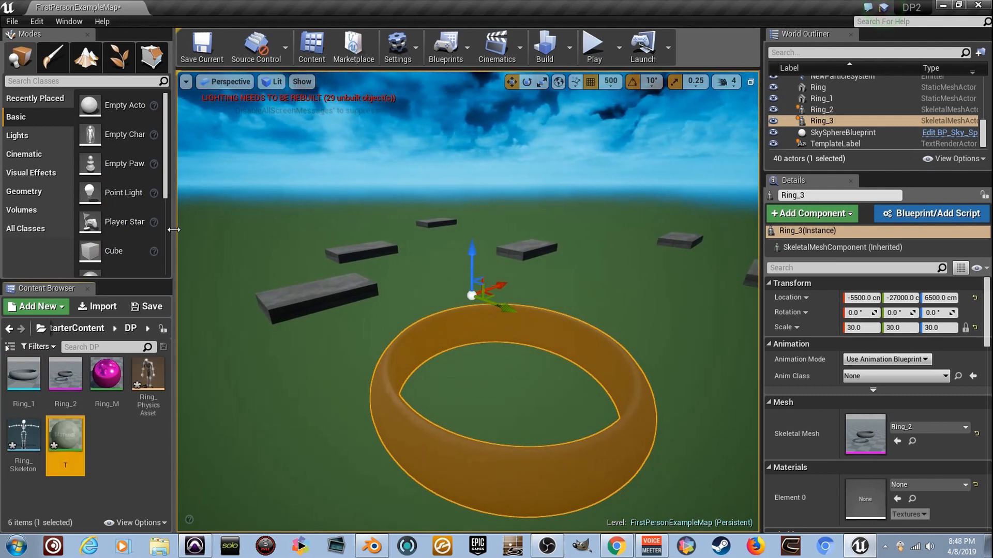
Open the T material for editing and set its Blend Mode to Translucent.
{"action": "double_click", "coordinate": [65, 443]}
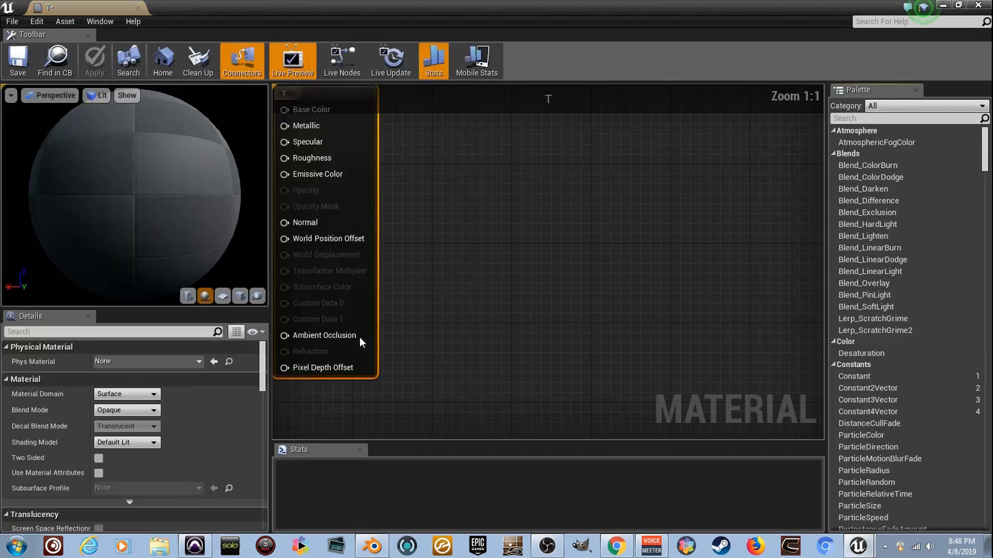
{"action": "left_click", "coordinate": [139, 411]}
{"action": "left_click", "coordinate": [156, 440]}
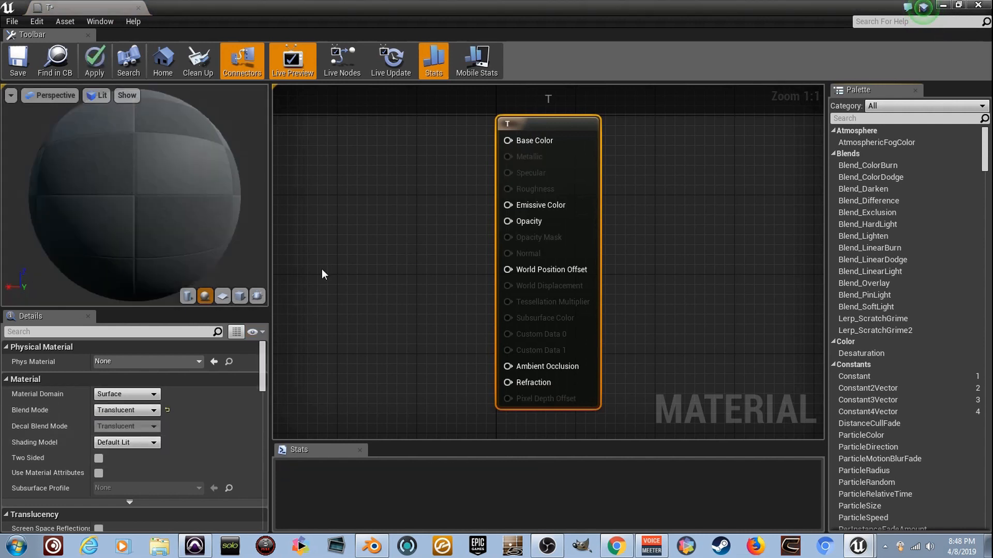
Add a constant node of value 0 feeding the material's Opacity, save the material and close its editor.
{"action": "left_click", "coordinate": [392, 246]}
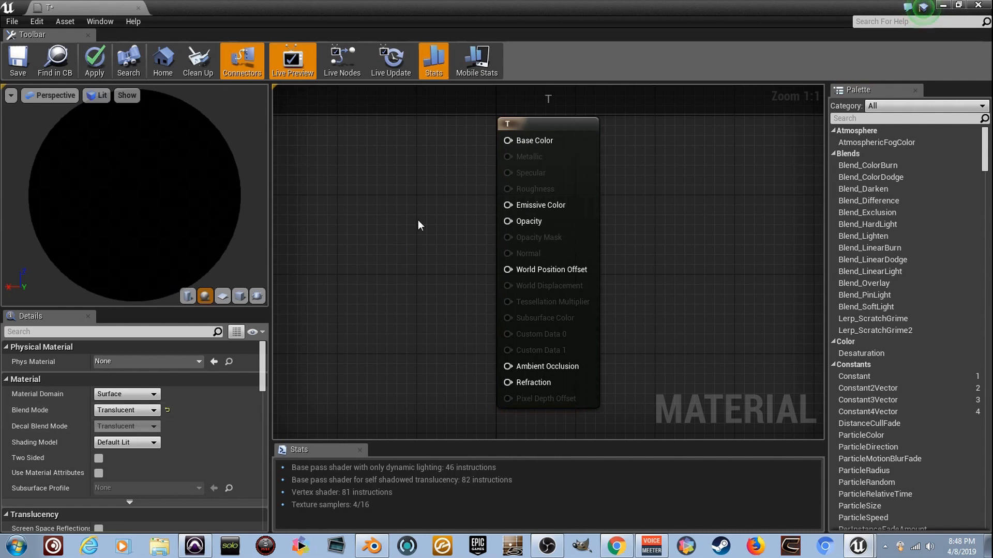
{"action": "left_click", "coordinate": [388, 237]}
{"action": "left_click_drag", "start_coordinate": [409, 260], "coordinate": [504, 232]}
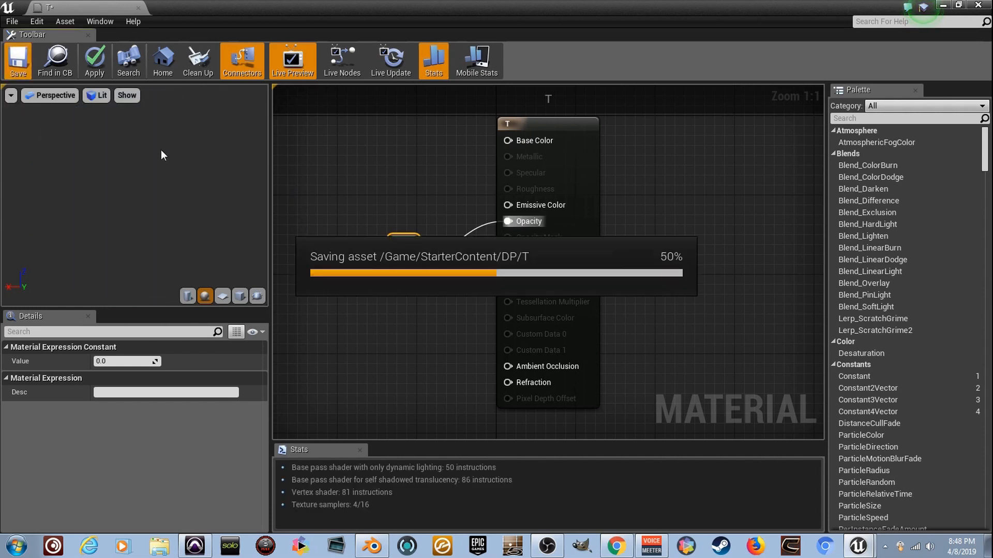
{"action": "left_click", "coordinate": [140, 11]}
Select Ring_3 in the level and assign the T material to its Element 0 slot.
{"action": "right_click_drag", "start_coordinate": [492, 262], "coordinate": [481, 344]}
{"action": "left_click", "coordinate": [491, 262]}
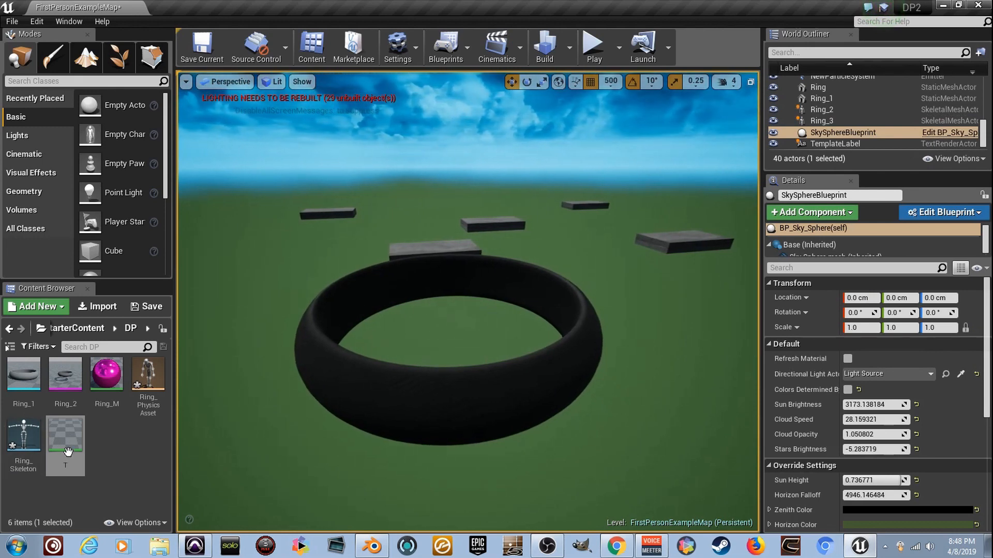
{"action": "right_click_drag", "start_coordinate": [489, 392], "coordinate": [508, 347]}
{"action": "right_click_drag", "start_coordinate": [463, 371], "coordinate": [491, 362]}
{"action": "mouse_move", "coordinate": [445, 482]}
{"action": "right_mouse_down"}
{"action": "mouse_move", "coordinate": [445, 460]}
{"action": "mouse_move", "coordinate": [476, 463]}
{"action": "mouse_move", "coordinate": [455, 486]}
{"action": "mouse_move", "coordinate": [445, 481]}
{"action": "right_mouse_up"}
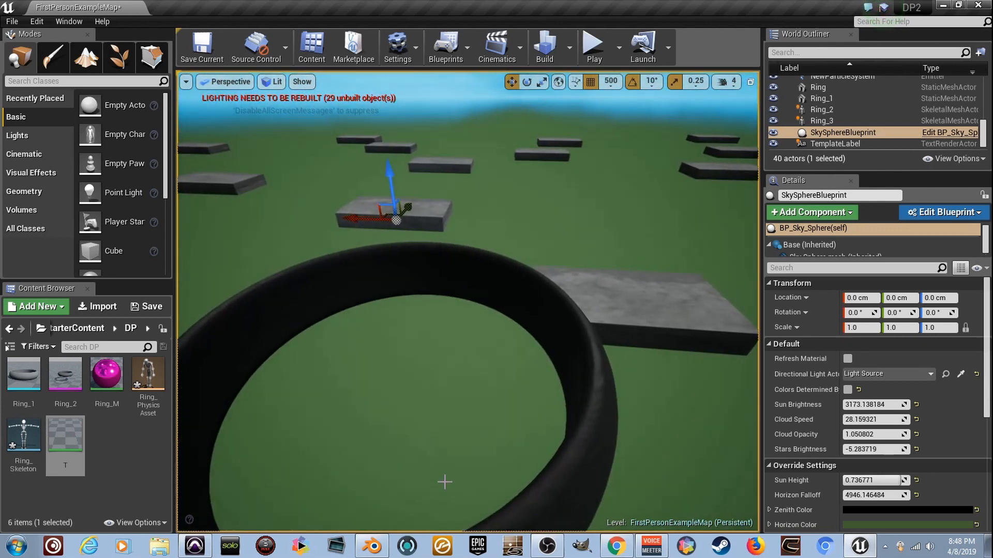
{"action": "left_click", "coordinate": [590, 467]}
{"action": "key", "text": "f"}
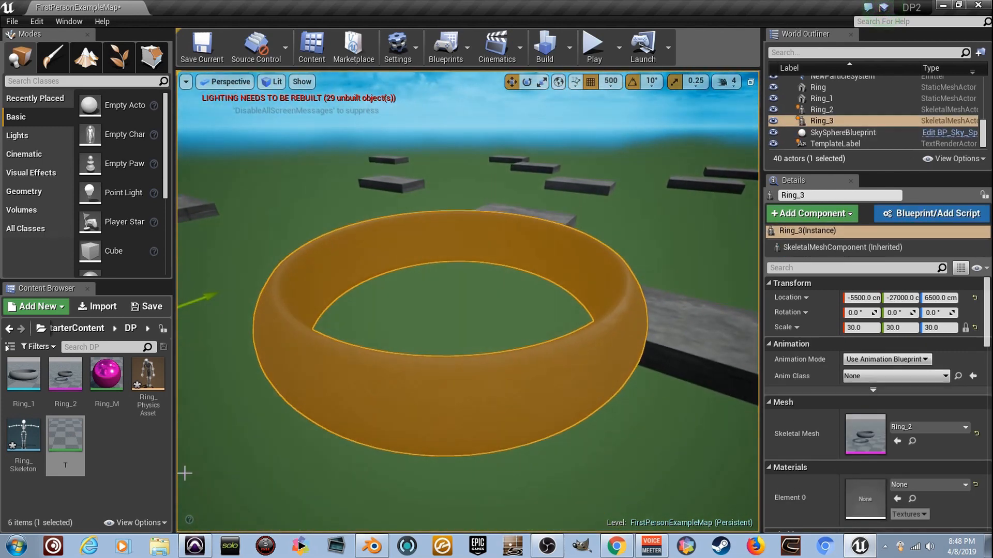
{"action": "left_click_drag", "start_coordinate": [74, 440], "coordinate": [902, 500]}
{"action": "mouse_move", "coordinate": [658, 412]}
{"action": "left_mouse_down", "text": "alt"}
{"action": "mouse_move", "coordinate": [615, 399]}
{"action": "mouse_move", "coordinate": [667, 407]}
{"action": "mouse_move", "coordinate": [629, 388]}
{"action": "mouse_move", "coordinate": [656, 405]}
{"action": "left_mouse_up", "text": "alt"}
{"action": "left_click", "coordinate": [658, 412]}
{"action": "left_click_drag", "start_coordinate": [582, 210], "coordinate": [461, 325], "text": "alt"}
{"action": "right_click_drag", "start_coordinate": [376, 373], "coordinate": [486, 394]}
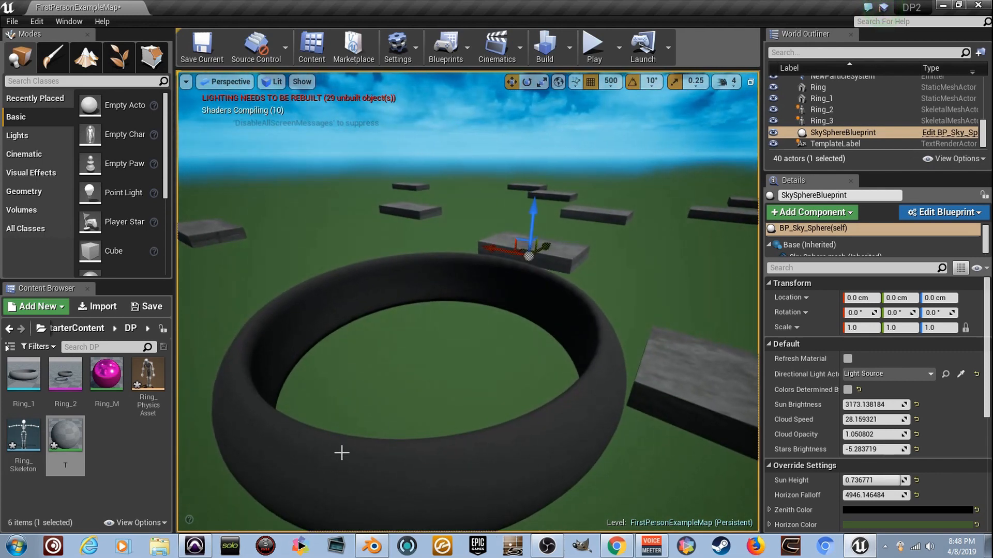
{"action": "right_click_drag", "start_coordinate": [349, 437], "coordinate": [418, 411]}
Create a new particle system named What in the DP folder.
{"action": "right_click", "coordinate": [123, 448]}
{"action": "mouse_move", "coordinate": [129, 438]}
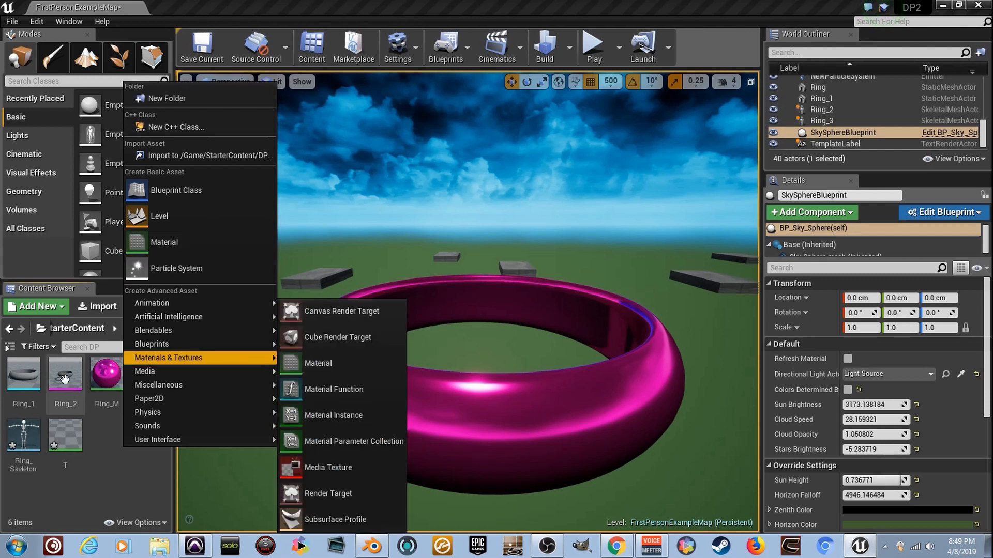
{"action": "left_click", "coordinate": [218, 266]}
{"action": "type", "text": "Wha"}
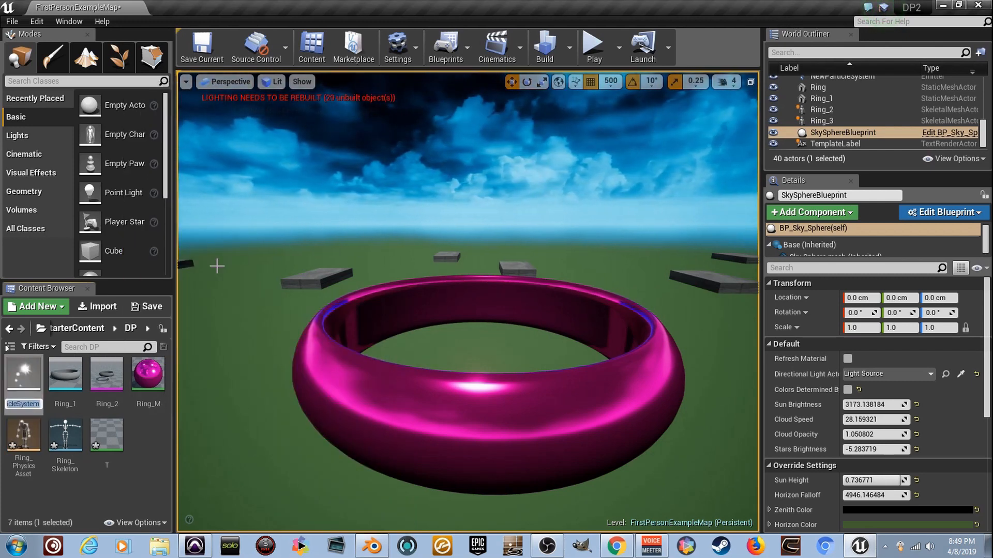
{"action": "type", "text": "t"}
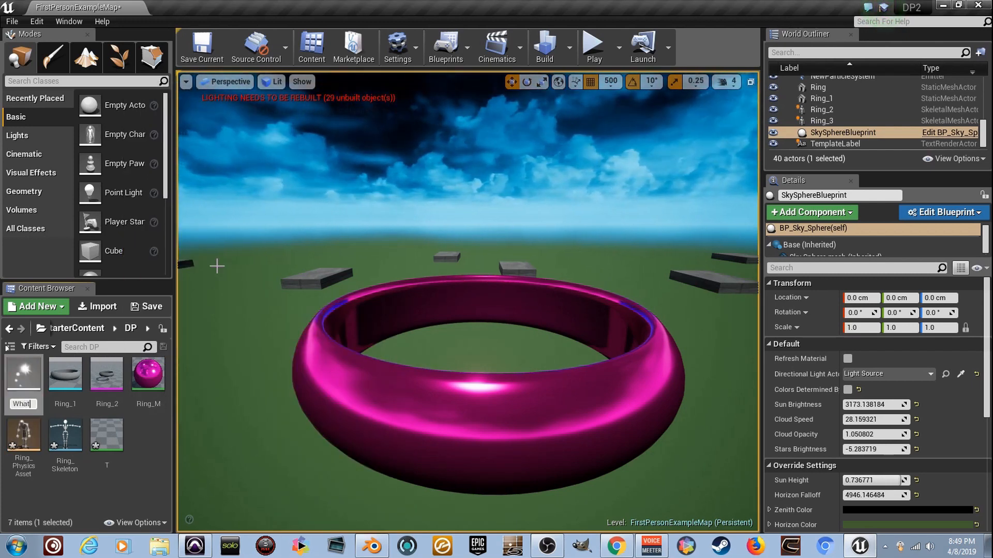
{"action": "key", "text": "Return"}
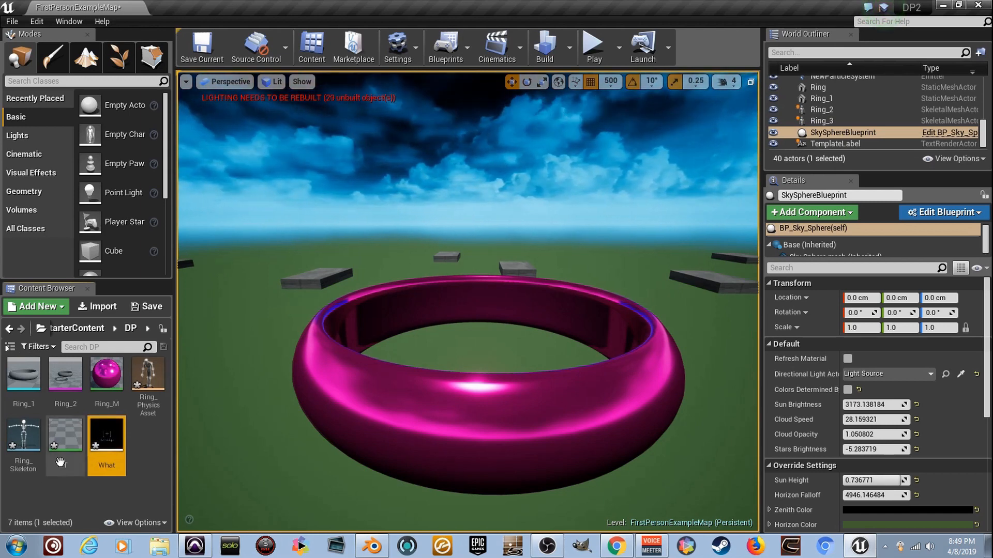
Open the What particle system and add GPU Sprites type data to its emitter.
{"action": "double_click", "coordinate": [107, 438]}
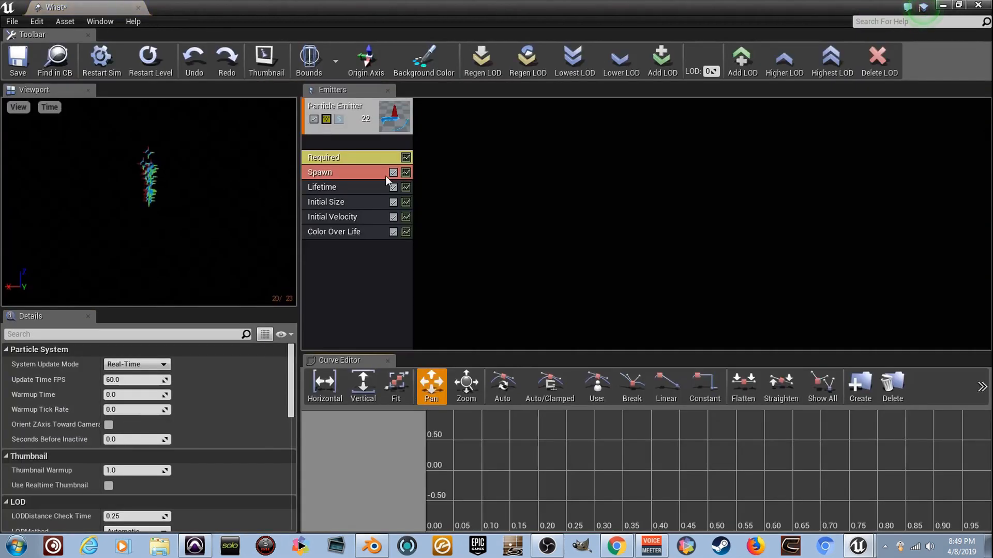
{"action": "left_click", "coordinate": [375, 142]}
{"action": "right_click", "coordinate": [376, 141]}
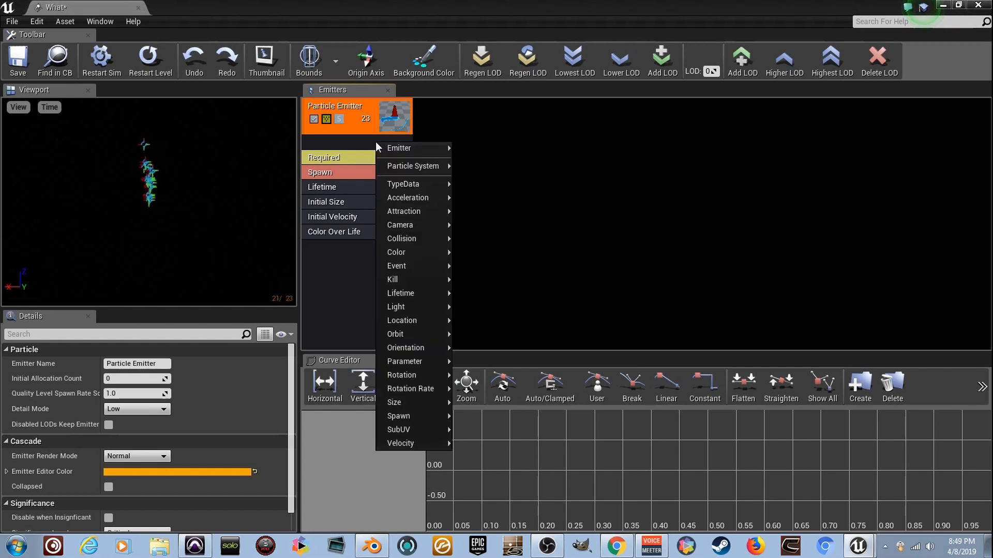
{"action": "mouse_move", "coordinate": [432, 188]}
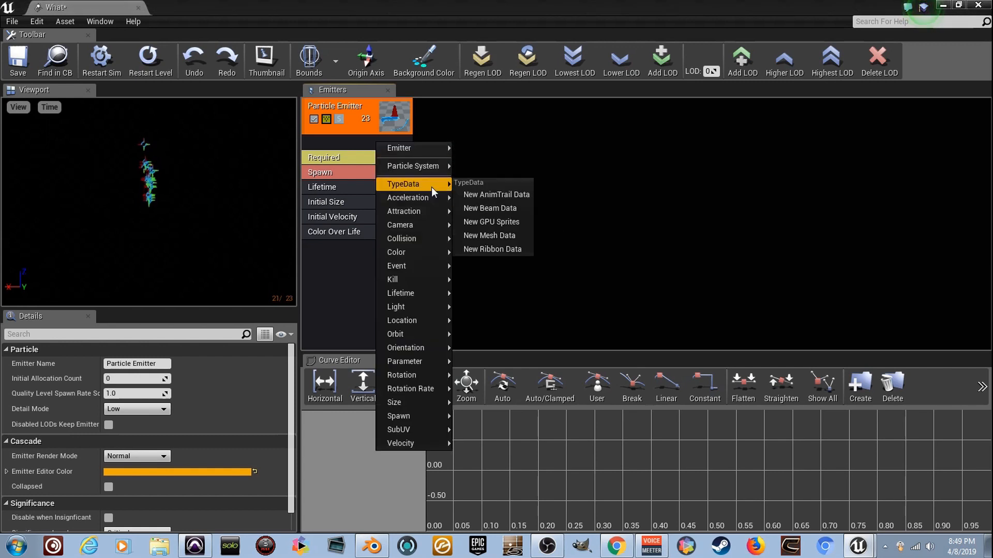
{"action": "left_click", "coordinate": [506, 221]}
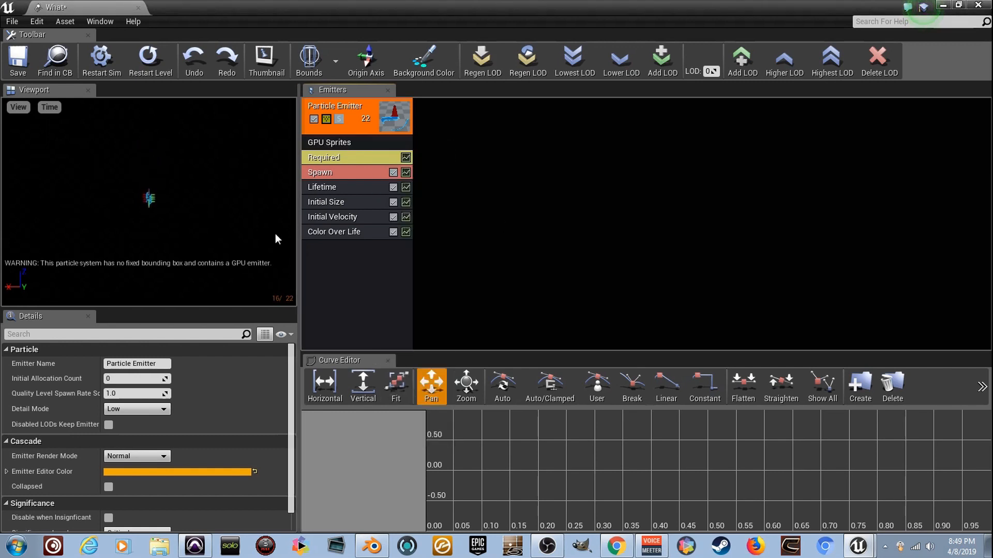
Set the emitter material in the Required module to M_Radial_Gradient.
{"action": "left_click", "coordinate": [367, 159]}
{"action": "left_click", "coordinate": [225, 374]}
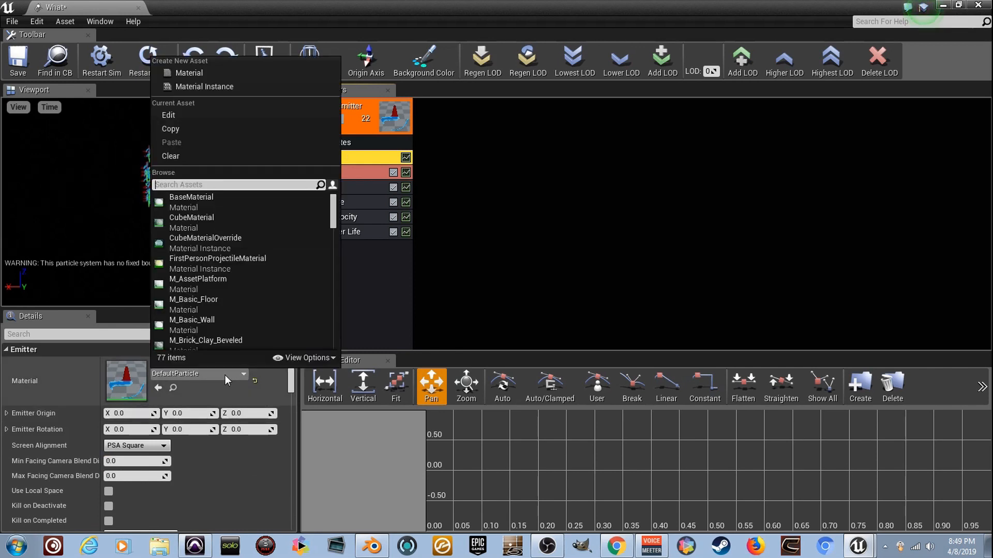
{"action": "type", "text": "raidl"}
{"action": "key", "text": "BackSpace"}
{"action": "key", "text": "BackSpace"}
{"action": "key", "text": "BackSpace"}
{"action": "key", "text": "BackSpace"}
{"action": "type", "text": "adi"}
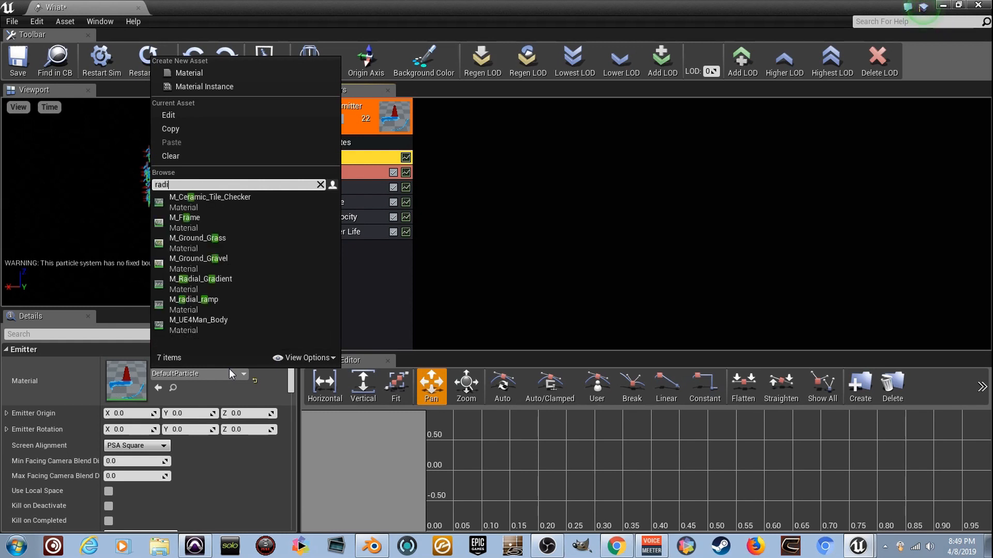
{"action": "left_click", "coordinate": [299, 198]}
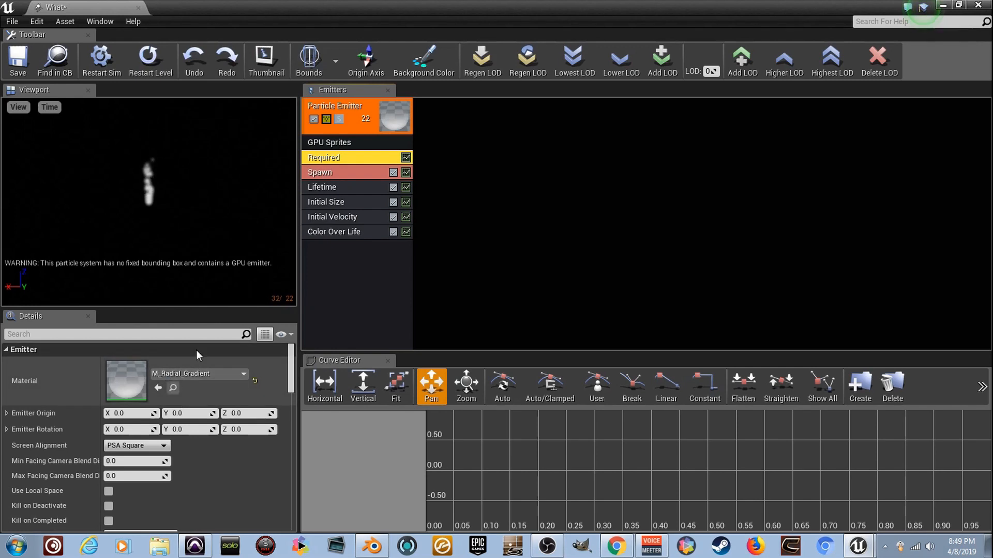
Set both Max and Min Start Size in the Initial Size module to 200 on X, Y and Z.
{"action": "left_click", "coordinate": [356, 204]}
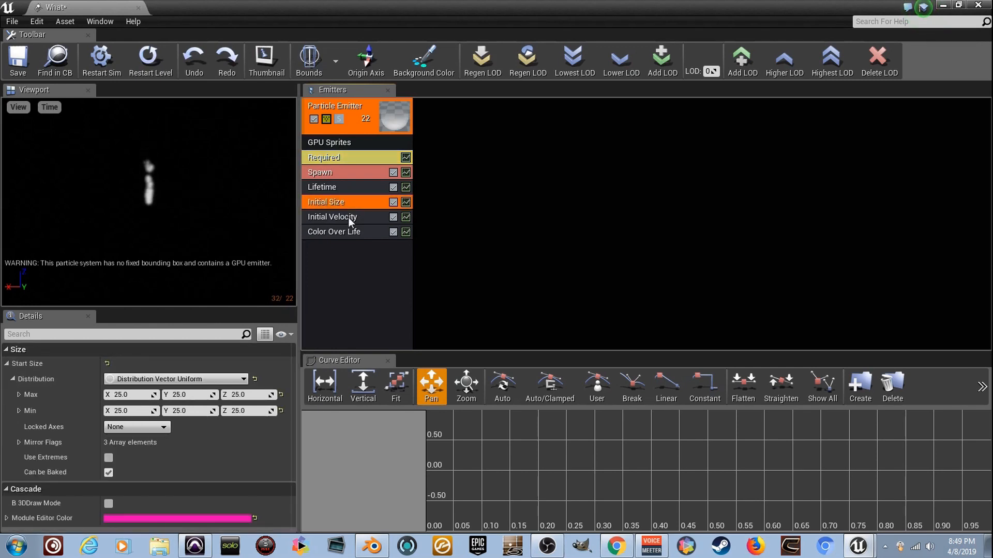
{"action": "left_click", "coordinate": [148, 397]}
{"action": "type", "text": "300"}
{"action": "key", "text": "Tab"}
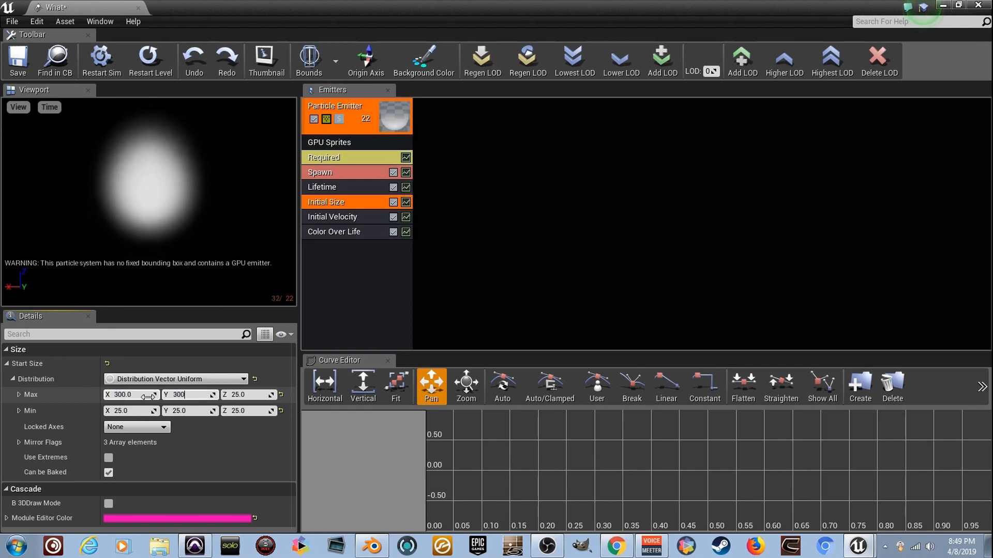
{"action": "left_click", "coordinate": [148, 396]}
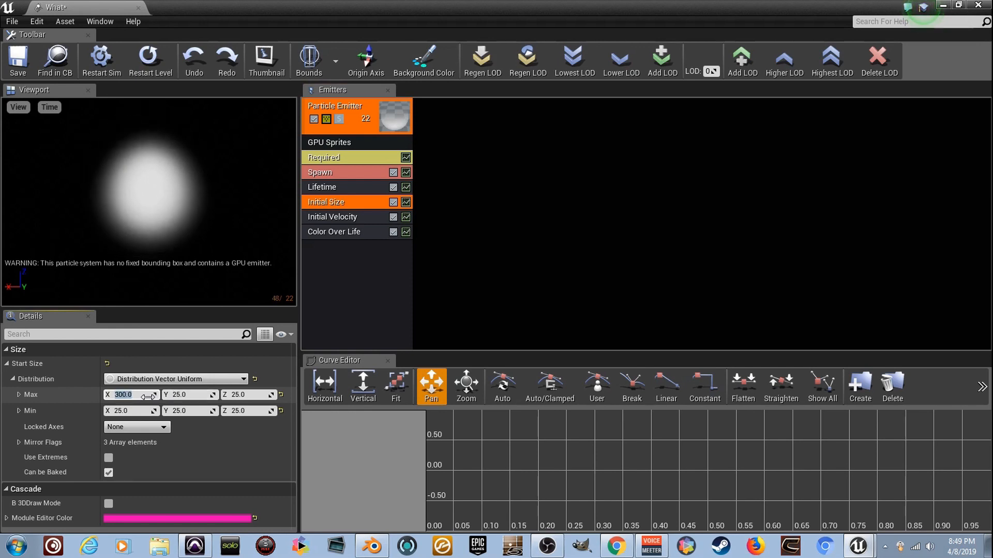
{"action": "type", "text": "200"}
{"action": "key", "text": "Tab"}
{"action": "type", "text": "200"}
{"action": "key", "text": "Tab"}
{"action": "type", "text": "200"}
{"action": "key", "text": "Tab"}
{"action": "type", "text": "200"}
{"action": "key", "text": "Tab"}
{"action": "type", "text": "200"}
{"action": "key", "text": "Tab"}
{"action": "type", "text": "200"}
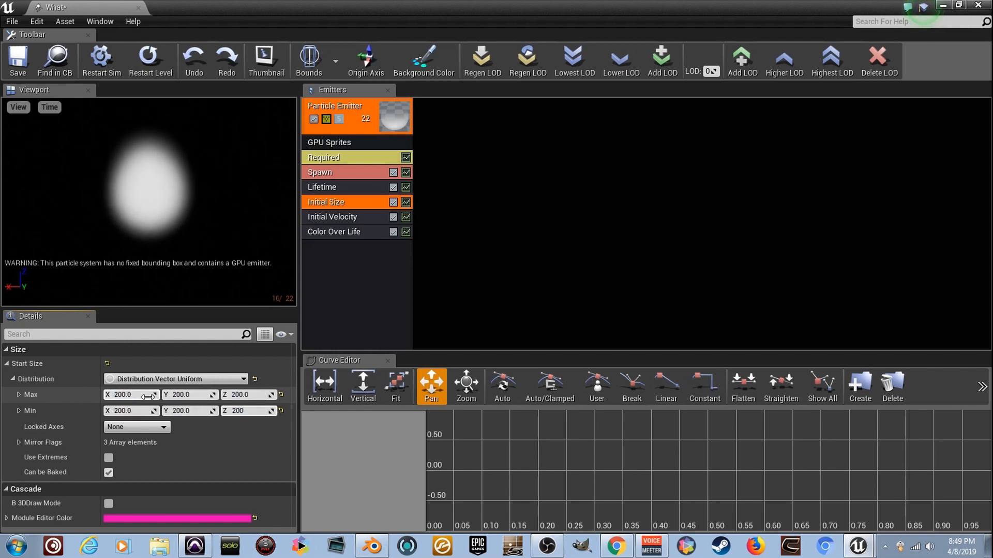
{"action": "key", "text": "Return"}
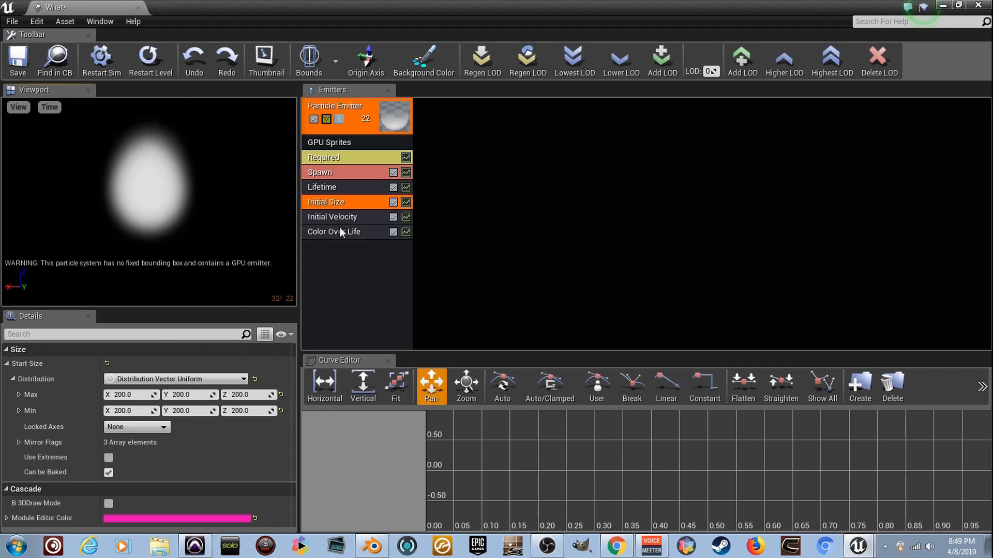
Add a Skel Vert/Surf Location module to the GPU sprite emitter.
{"action": "right_click", "coordinate": [353, 256]}
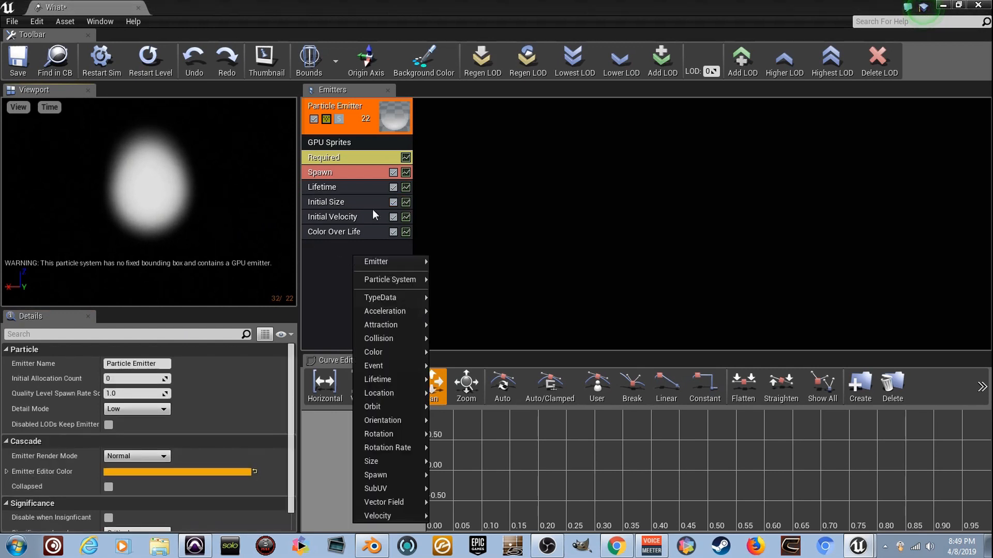
{"action": "right_click", "coordinate": [344, 261]}
{"action": "mouse_move", "coordinate": [394, 396]}
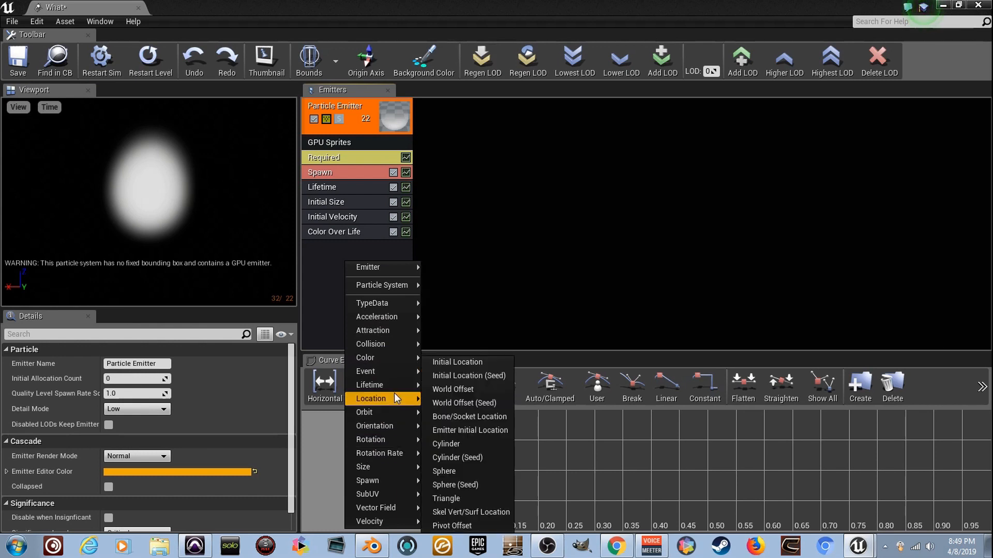
{"action": "left_click", "coordinate": [495, 517]}
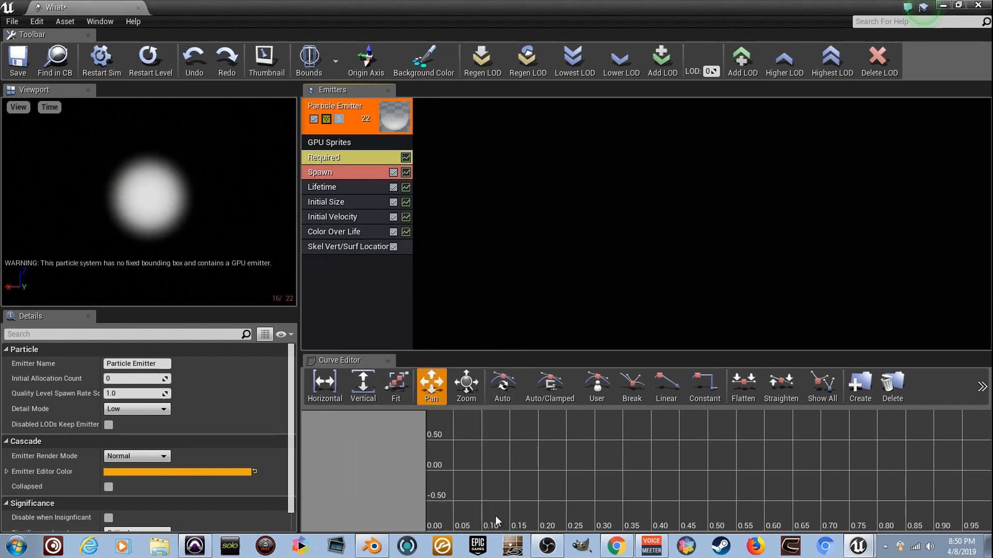
Set the Editor Skel Mesh of the Skel Vert/Surf Location module to Ring_2.
{"action": "left_click", "coordinate": [359, 248]}
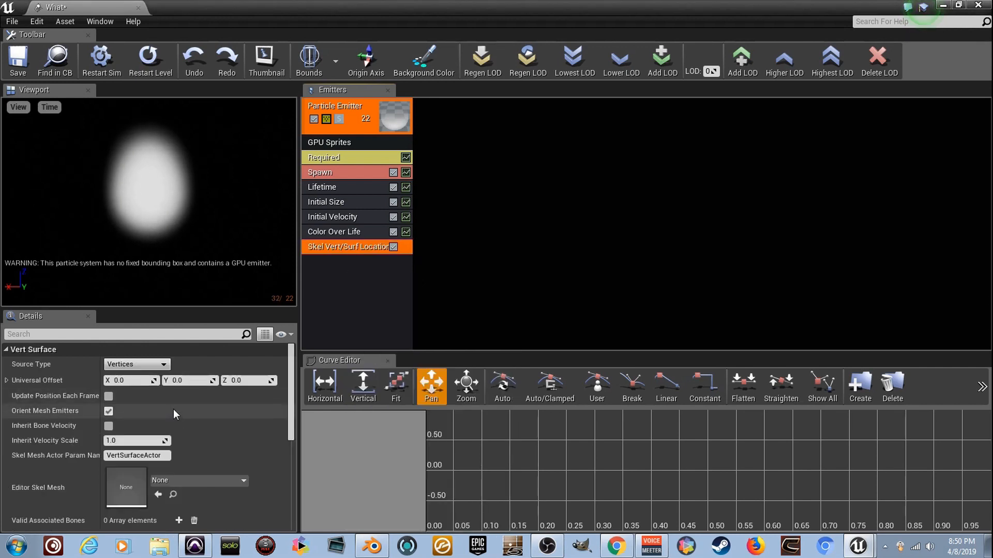
{"action": "scroll", "coordinate": [170, 411], "scroll_direction": "down", "scroll_amount": 1}
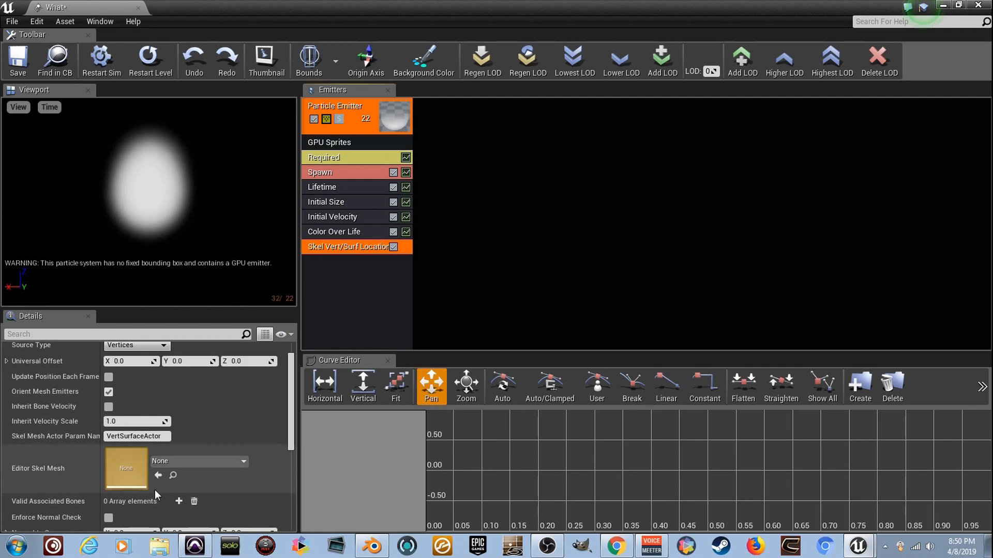
{"action": "left_click", "coordinate": [238, 467]}
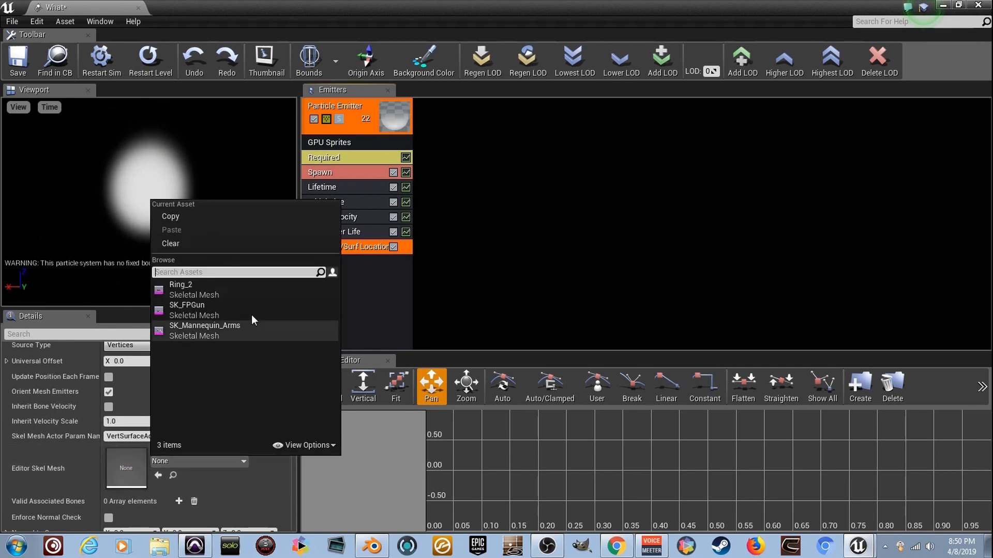
{"action": "left_click", "coordinate": [253, 288]}
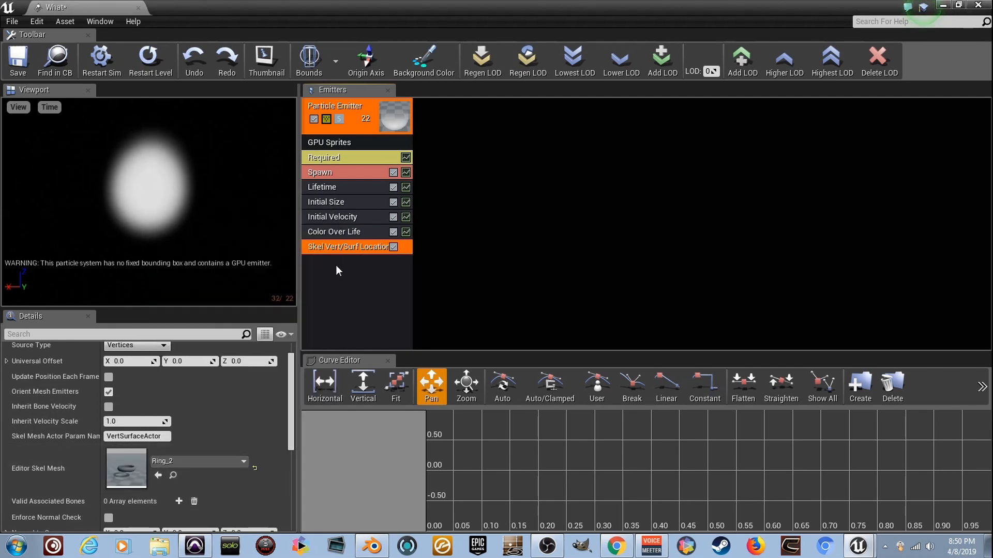
Save the What particle system, set its fixed bounds and return to the level.
{"action": "left_click", "coordinate": [14, 63]}
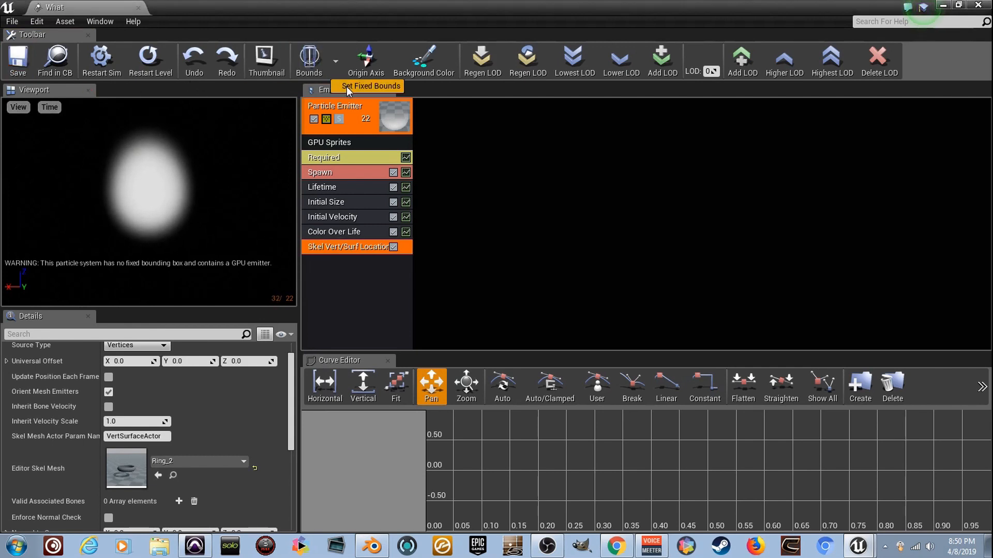
{"action": "left_click", "coordinate": [347, 86]}
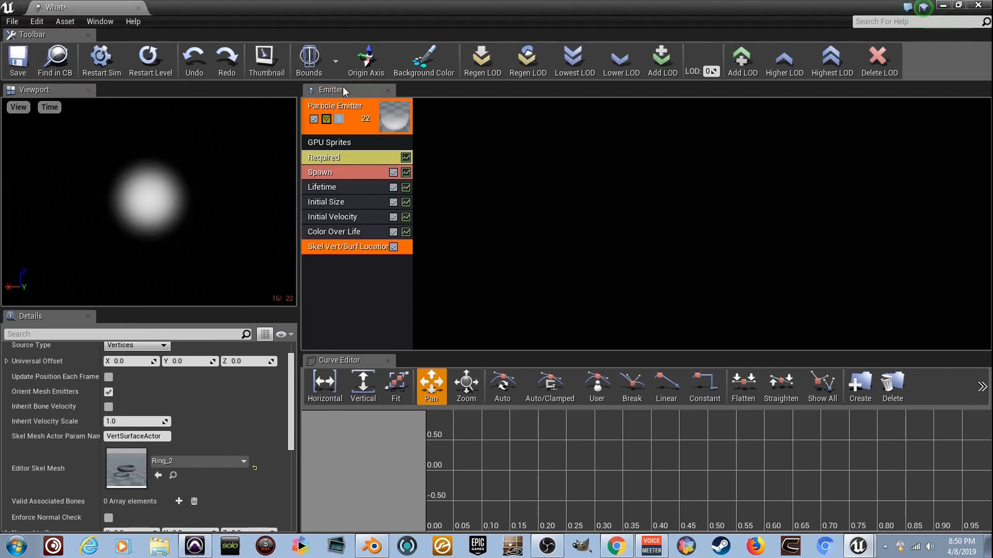
{"action": "left_click", "coordinate": [138, 7]}
Place the What particle system in the level behind the pink ring, at about X -12000, Y -20500, Z 9500 cm.
{"action": "left_click_drag", "start_coordinate": [472, 255], "coordinate": [286, 288]}
{"action": "left_click_drag", "start_coordinate": [95, 450], "coordinate": [212, 381]}
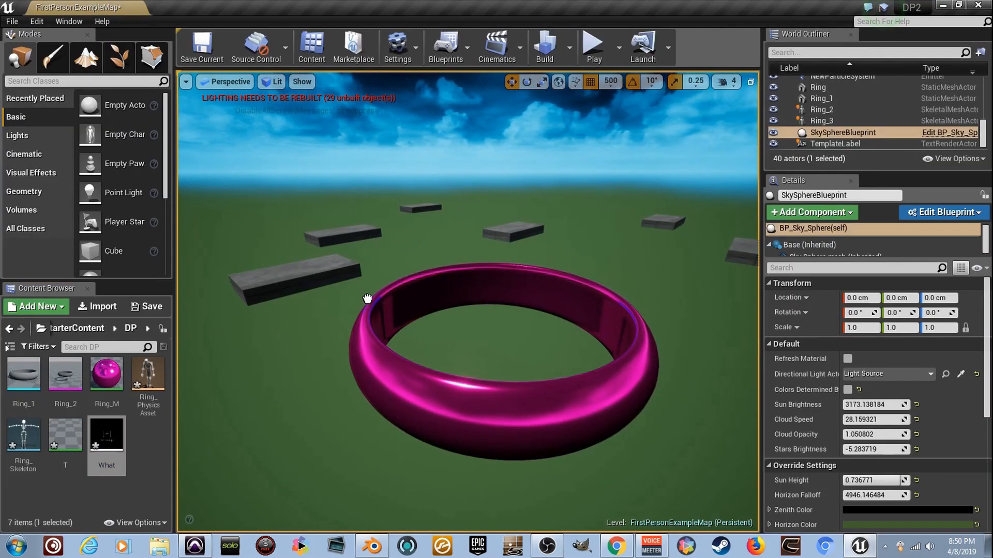
{"action": "left_click_drag", "start_coordinate": [466, 287], "coordinate": [454, 151]}
{"action": "scroll", "coordinate": [454, 207], "scroll_direction": "up", "scroll_amount": 3}
{"action": "right_click_drag", "start_coordinate": [441, 206], "coordinate": [454, 207]}
{"action": "scroll", "coordinate": [443, 203], "scroll_direction": "down", "scroll_amount": 3}
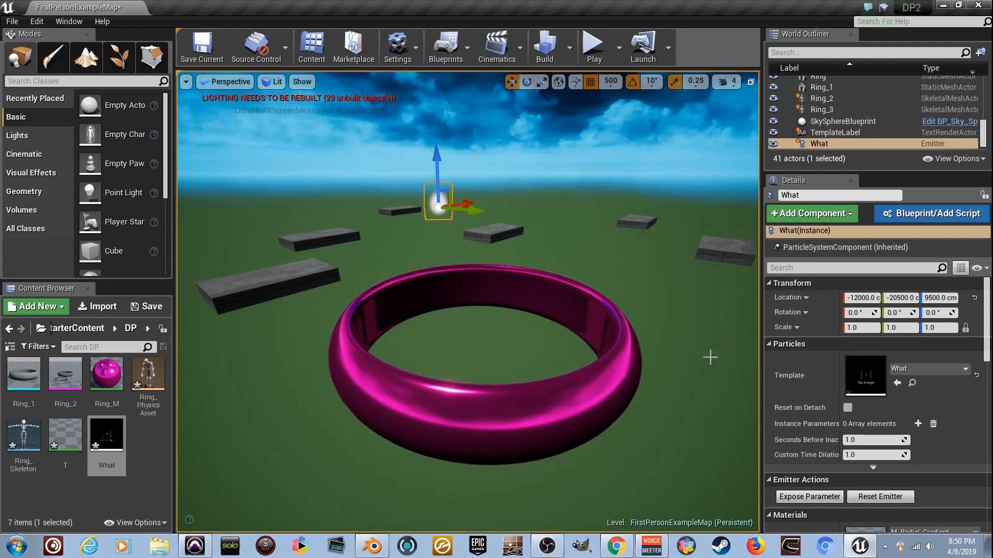
Expose the parameter of the placed What emitter and expand its instance parameter entry.
{"action": "scroll", "coordinate": [838, 486], "scroll_direction": "down", "scroll_amount": 1}
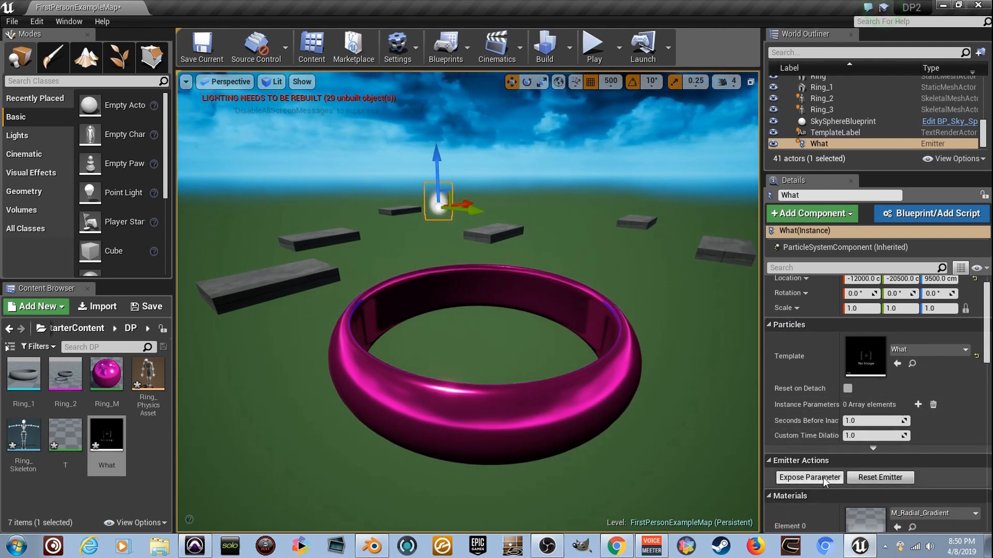
{"action": "left_click", "coordinate": [823, 477]}
{"action": "scroll", "coordinate": [807, 419], "scroll_direction": "down", "scroll_amount": 2}
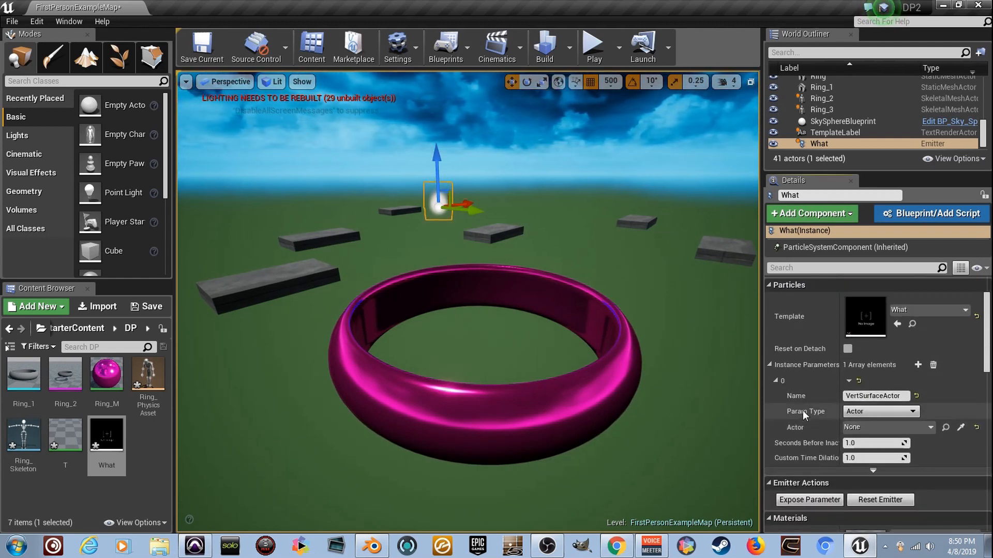
{"action": "left_click", "coordinate": [770, 365]}
{"action": "left_click", "coordinate": [771, 367]}
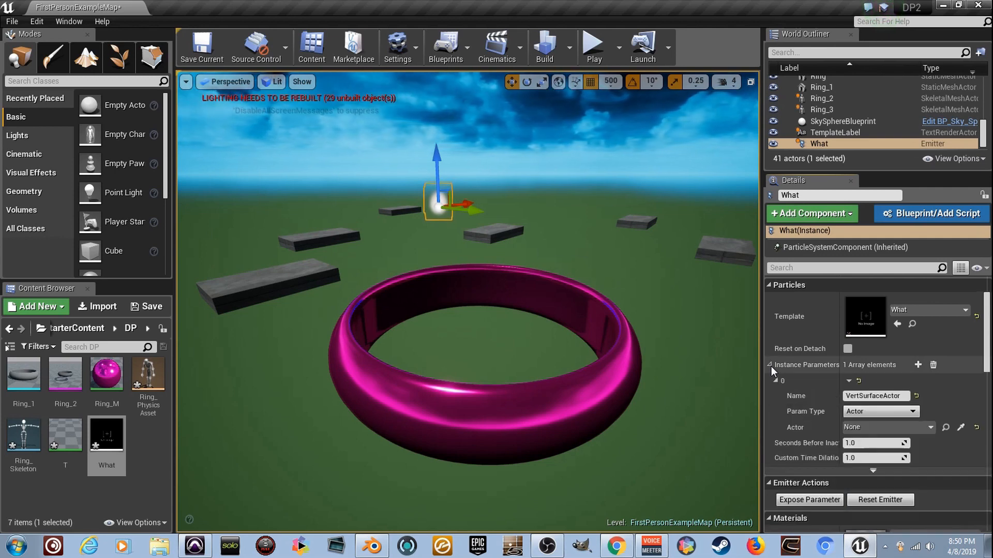
Try Ring_2 as the actor of the emitter's VertSurfaceActor instance parameter.
{"action": "left_click", "coordinate": [931, 427]}
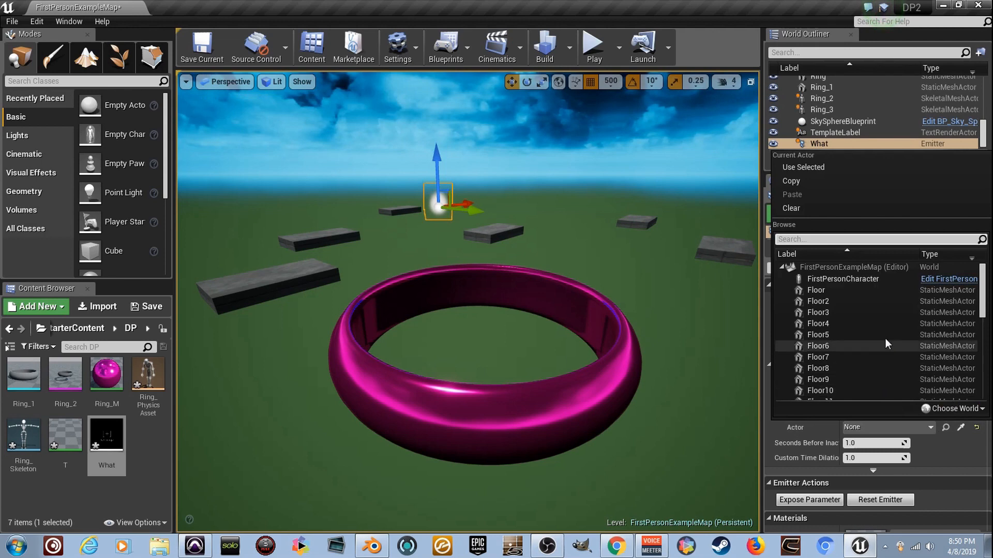
{"action": "scroll", "coordinate": [884, 340], "scroll_direction": "down", "scroll_amount": 5}
{"action": "scroll", "coordinate": [886, 339], "scroll_direction": "down", "scroll_amount": 3}
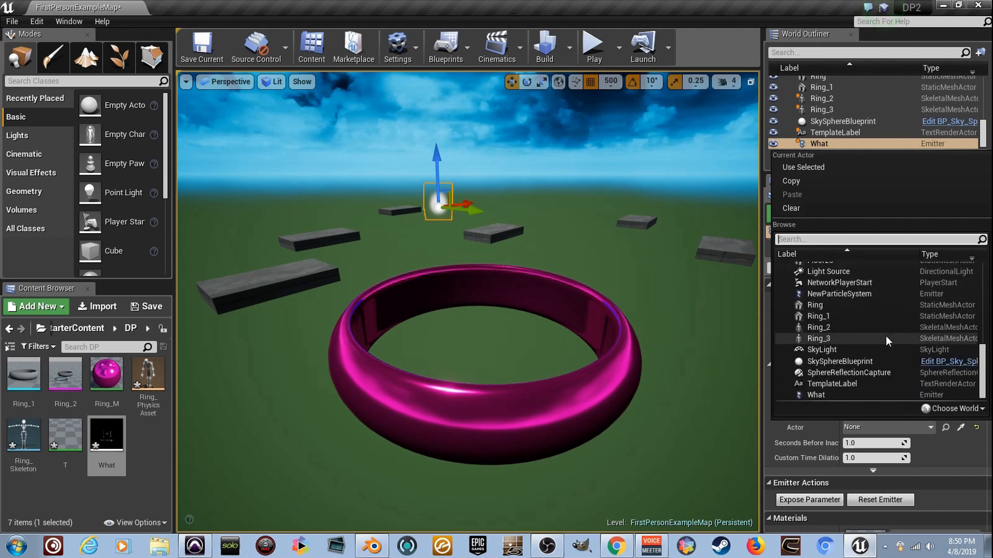
{"action": "left_click", "coordinate": [895, 330]}
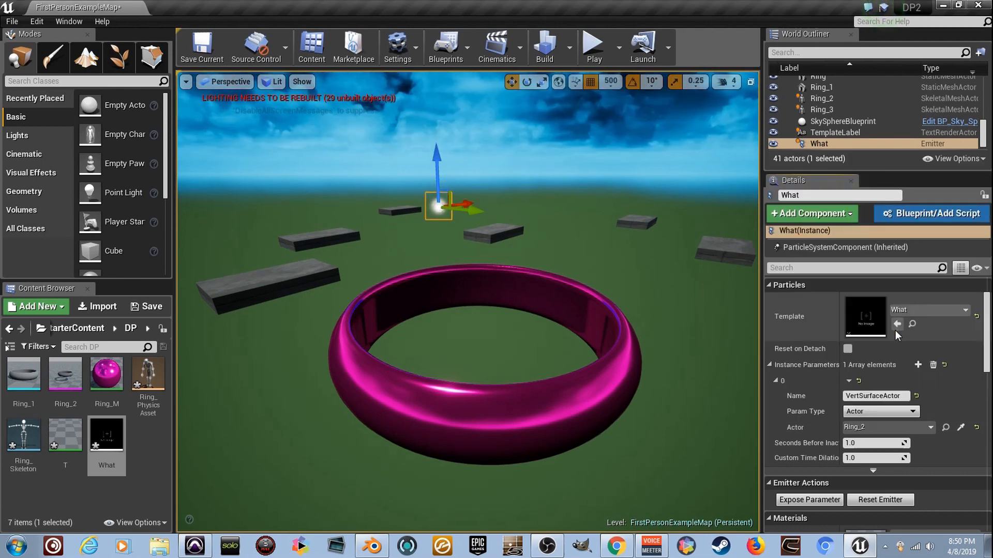
Assign Ring_3 as the actor of the VertSurfaceActor parameter and check the particles on the pink ring.
{"action": "left_click", "coordinate": [926, 427]}
{"action": "scroll", "coordinate": [876, 363], "scroll_direction": "down", "scroll_amount": 8}
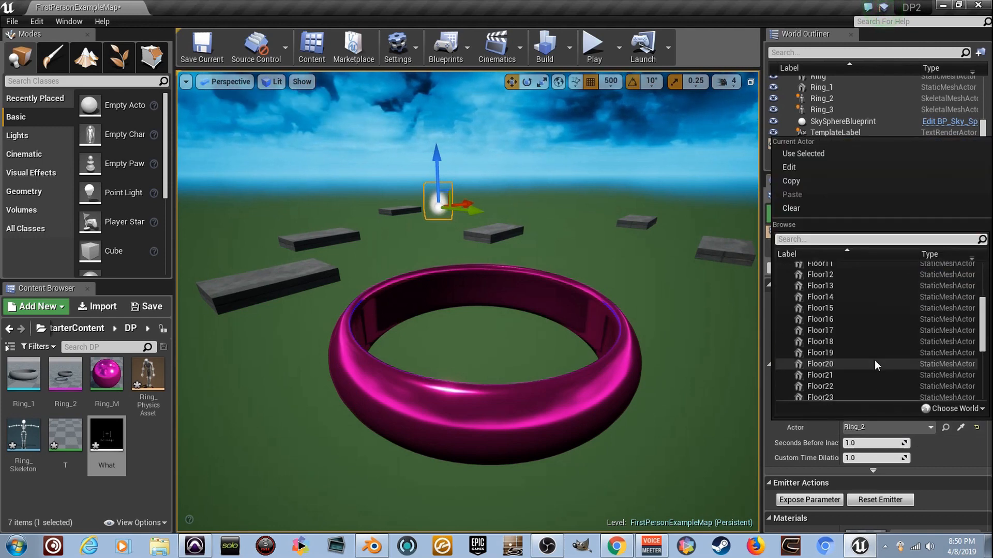
{"action": "left_click", "coordinate": [873, 339]}
{"action": "right_click_drag", "start_coordinate": [578, 279], "coordinate": [610, 275]}
{"action": "key", "text": "g"}
{"action": "key", "text": "s"}
{"action": "key", "text": "a"}
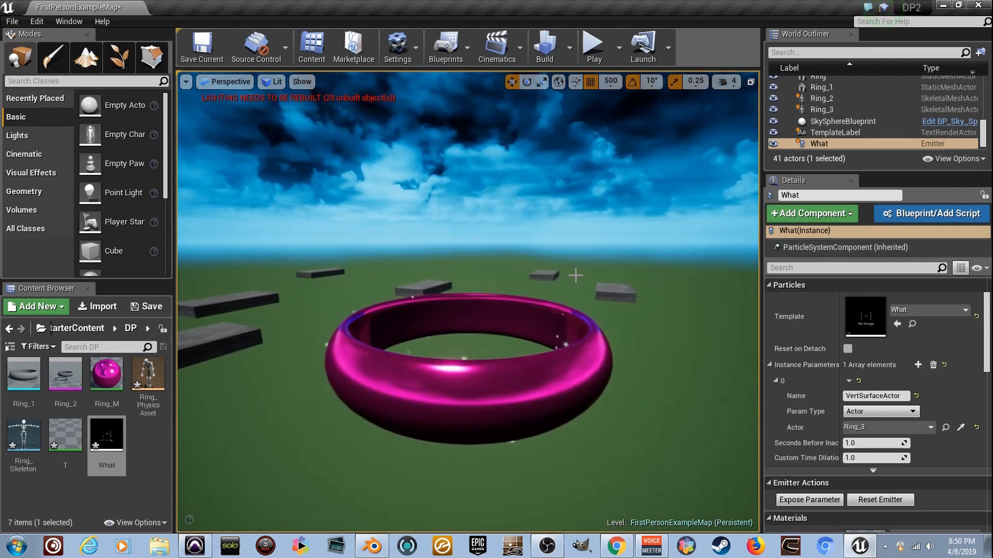
Reopen the What particle system and set the constant rate in its Spawn module to 1500.
{"action": "double_click", "coordinate": [109, 439]}
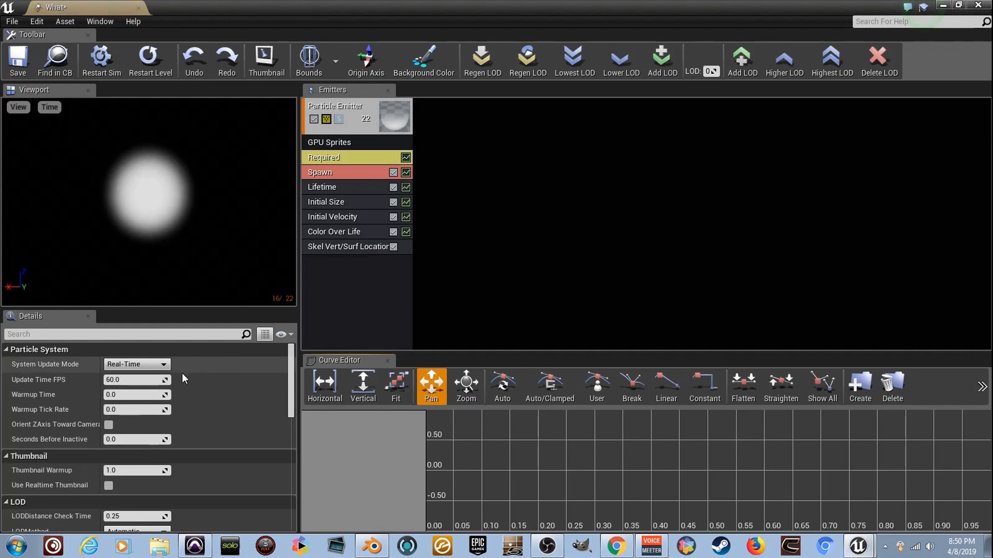
{"action": "left_click", "coordinate": [331, 173]}
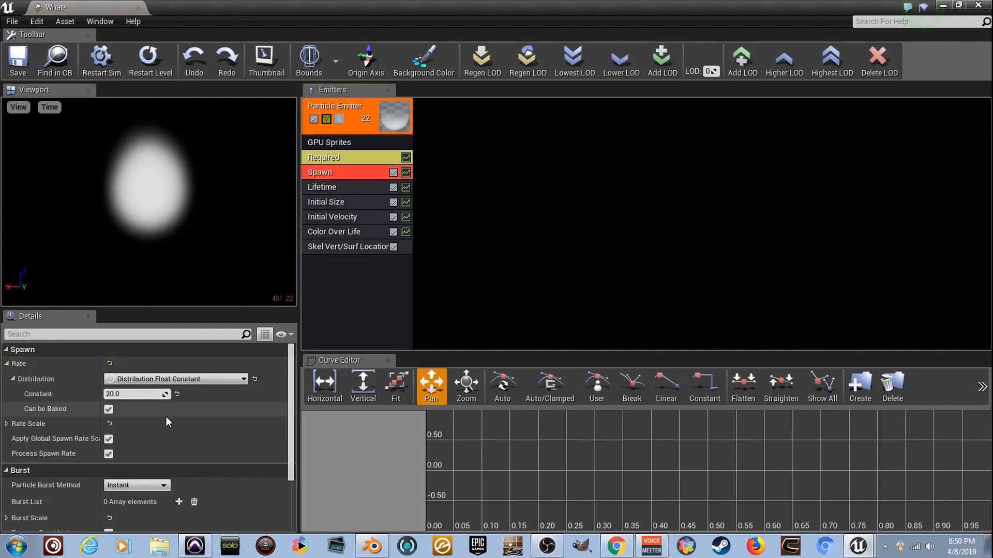
{"action": "left_click", "coordinate": [7, 365]}
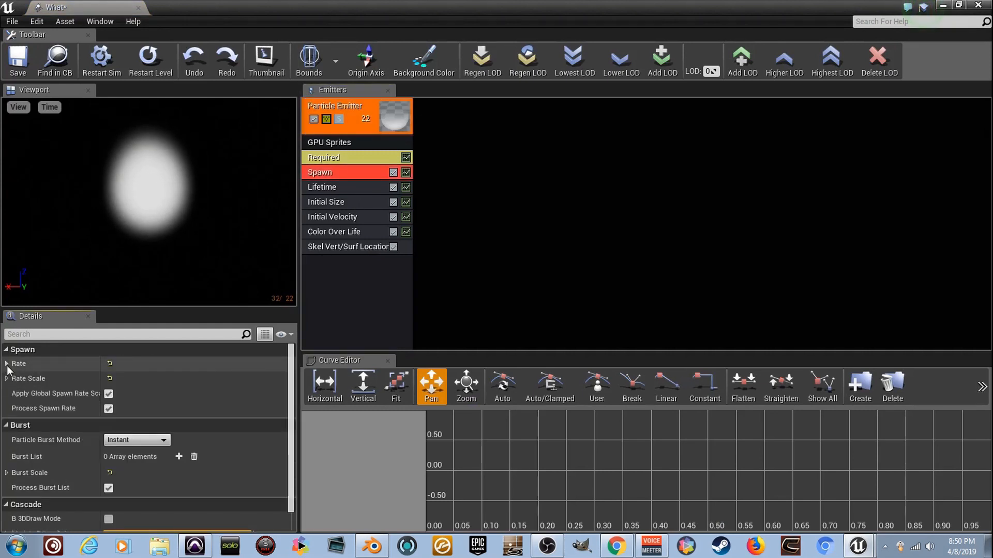
{"action": "left_click", "coordinate": [6, 364]}
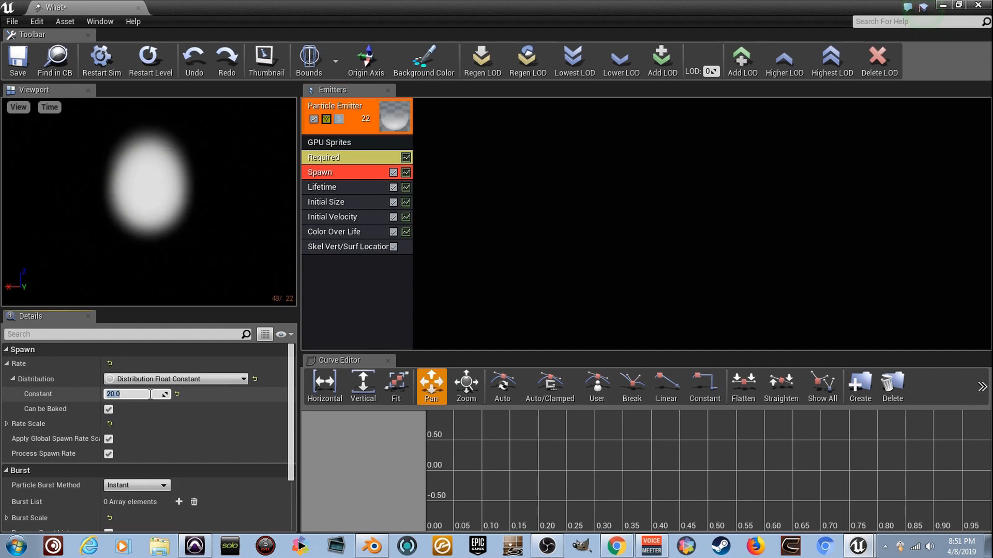
{"action": "key", "text": "Return"}
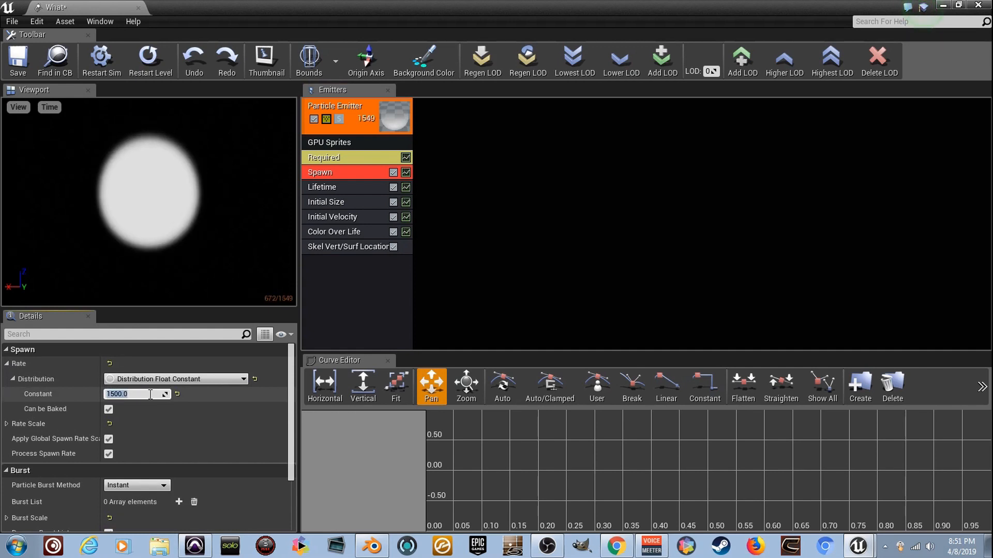
Set the Out Val of point 0 in the Color Over Life module to red and return to the level.
{"action": "left_click", "coordinate": [355, 232]}
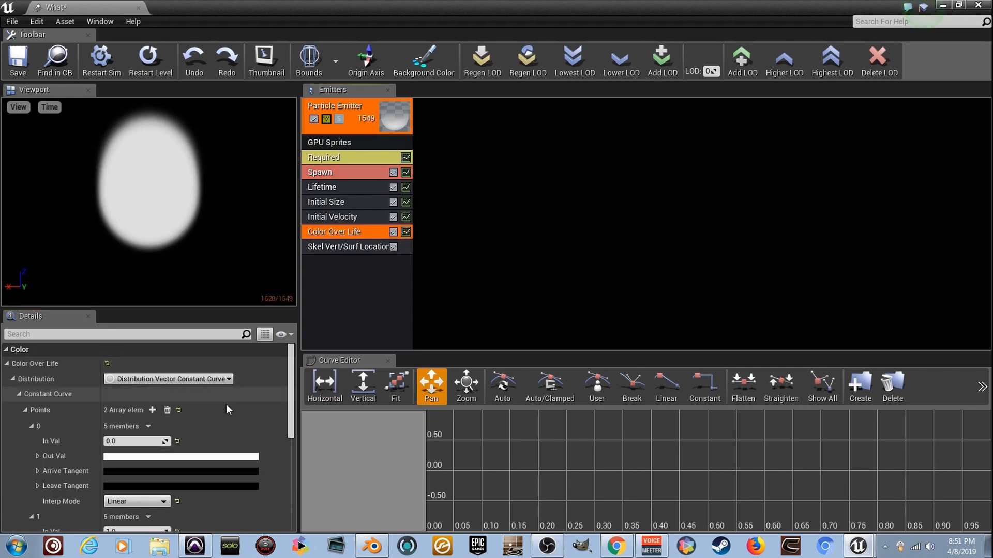
{"action": "left_click", "coordinate": [12, 365]}
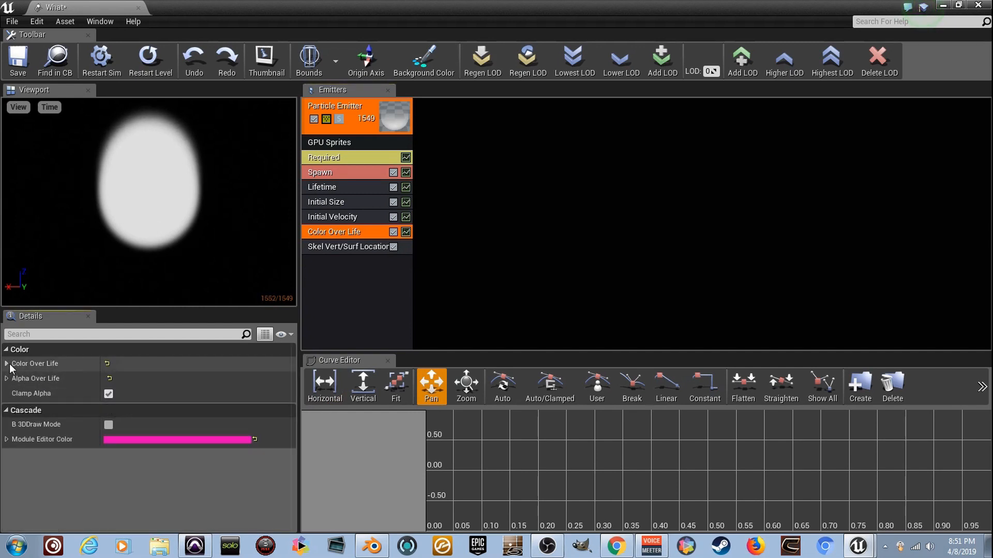
{"action": "left_click", "coordinate": [8, 364]}
{"action": "scroll", "coordinate": [185, 439], "scroll_direction": "down", "scroll_amount": 6}
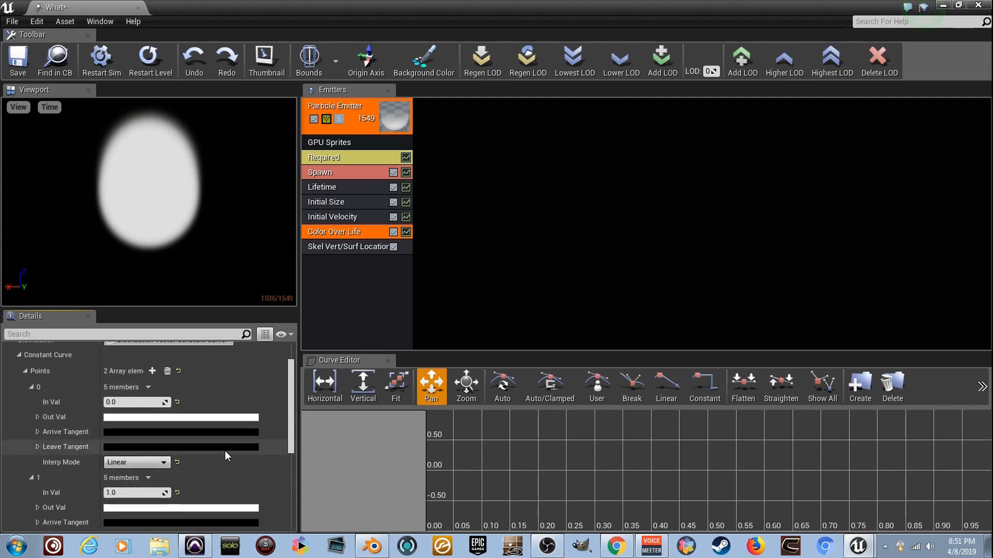
{"action": "left_click", "coordinate": [207, 417]}
{"action": "left_click_drag", "start_coordinate": [374, 323], "coordinate": [373, 244]}
{"action": "left_click", "coordinate": [388, 501]}
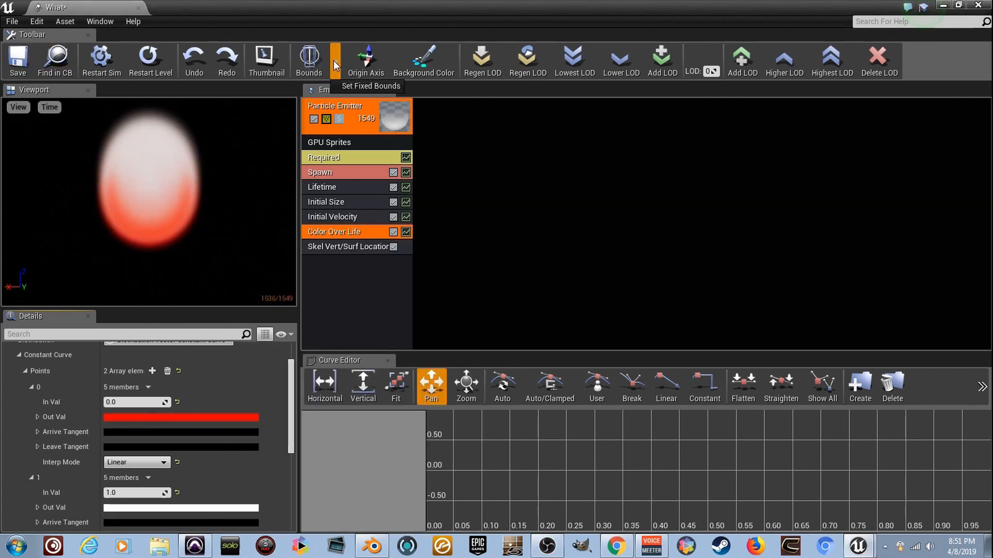
{"action": "left_click", "coordinate": [116, 64]}
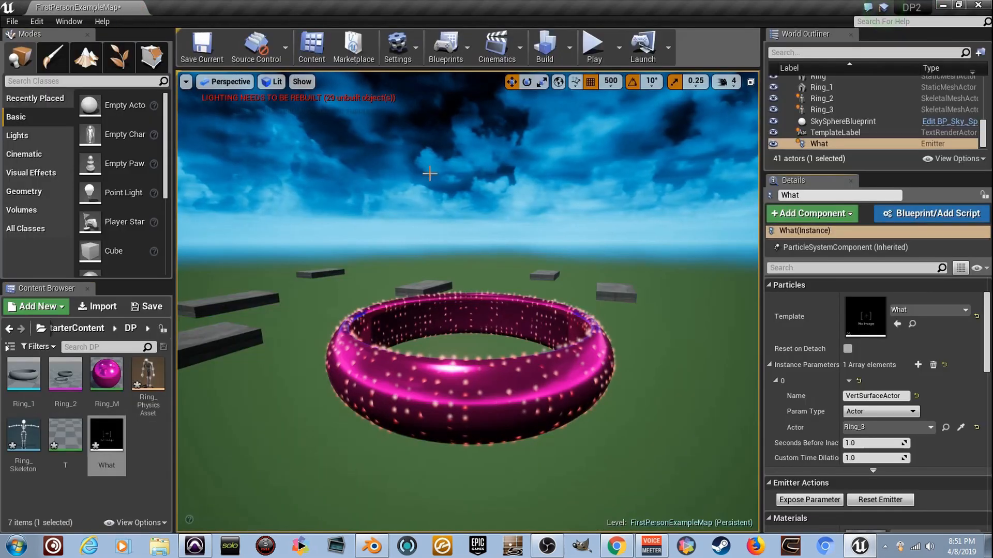
Show the level view full screen and examine the particles covering the pink ring from several angles.
{"action": "right_click_drag", "start_coordinate": [468, 301], "coordinate": [517, 337]}
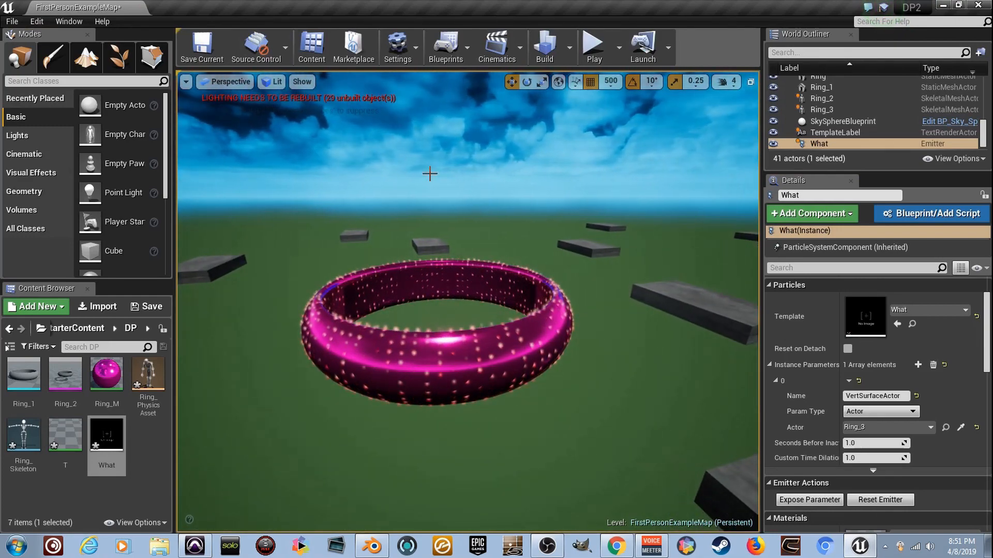
{"action": "key", "text": "F11"}
{"action": "right_click_drag", "start_coordinate": [430, 174], "coordinate": [305, 196]}
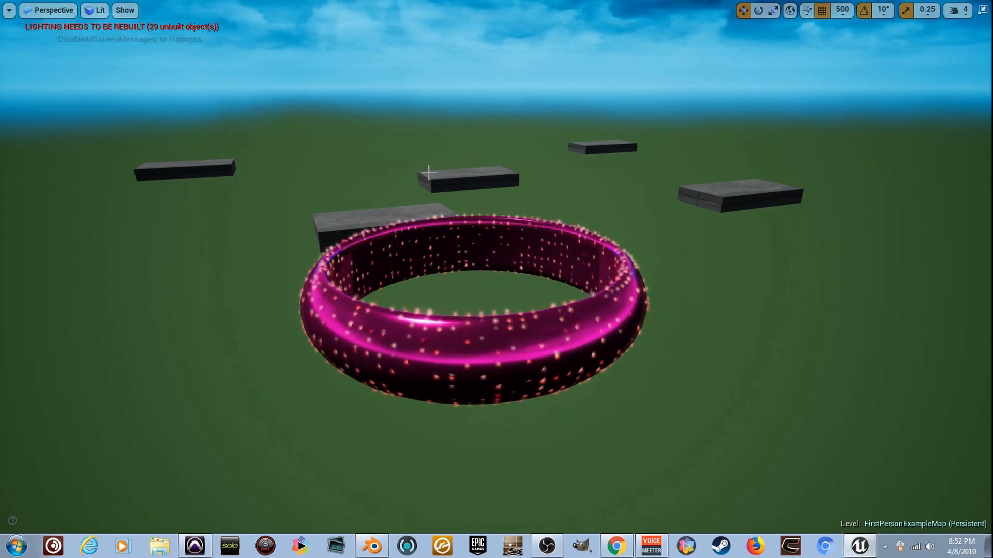
{"action": "right_click_drag", "start_coordinate": [460, 181], "coordinate": [459, 176]}
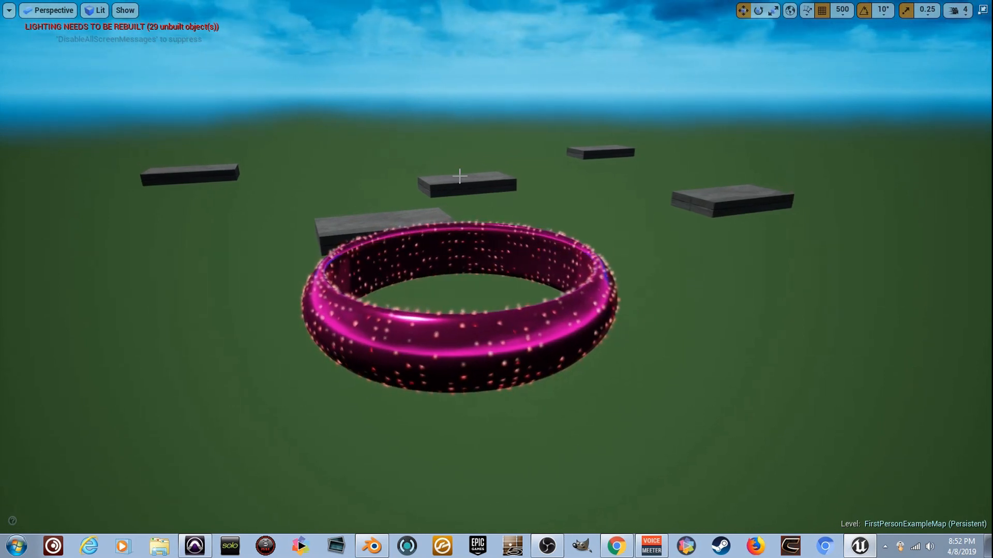
{"action": "right_click_drag", "start_coordinate": [376, 249], "coordinate": [353, 244]}
{"action": "right_click_drag", "start_coordinate": [511, 323], "coordinate": [501, 316]}
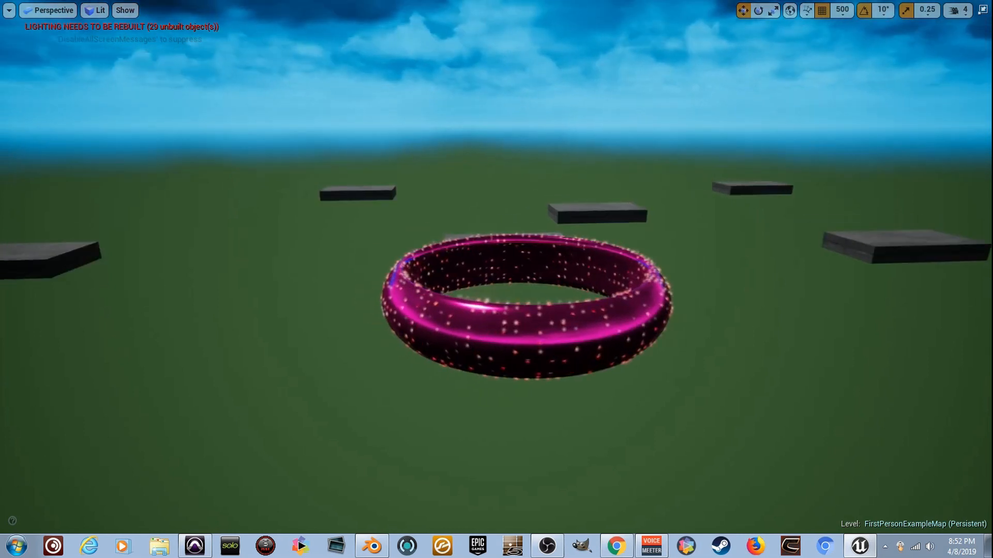